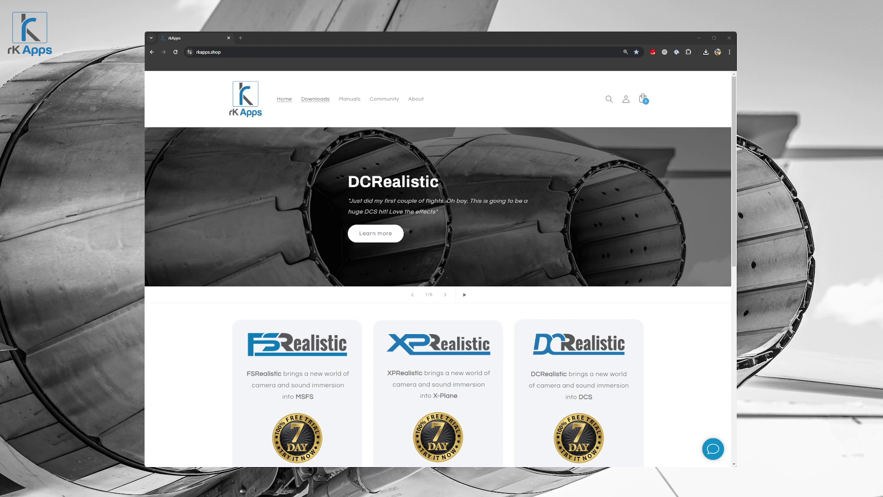
- Download DCRealistic v1.0.0 from the rK Apps downloads page
left_click(316, 100)
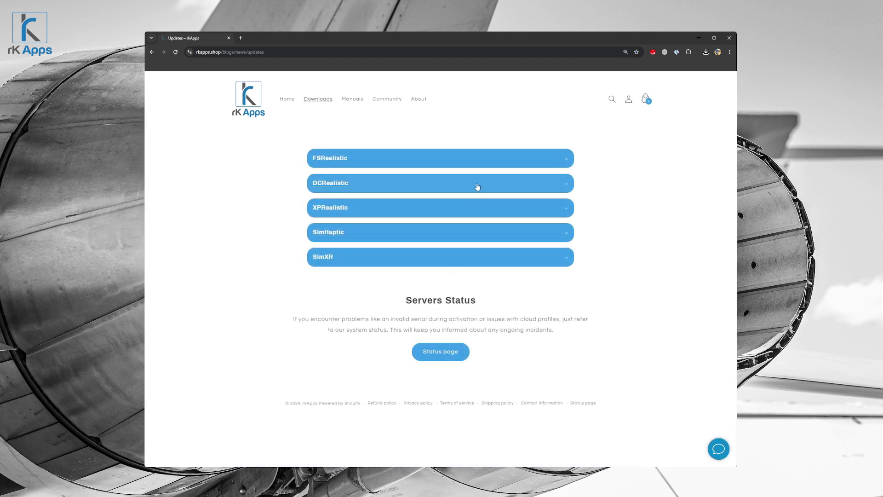
left_click(477, 186)
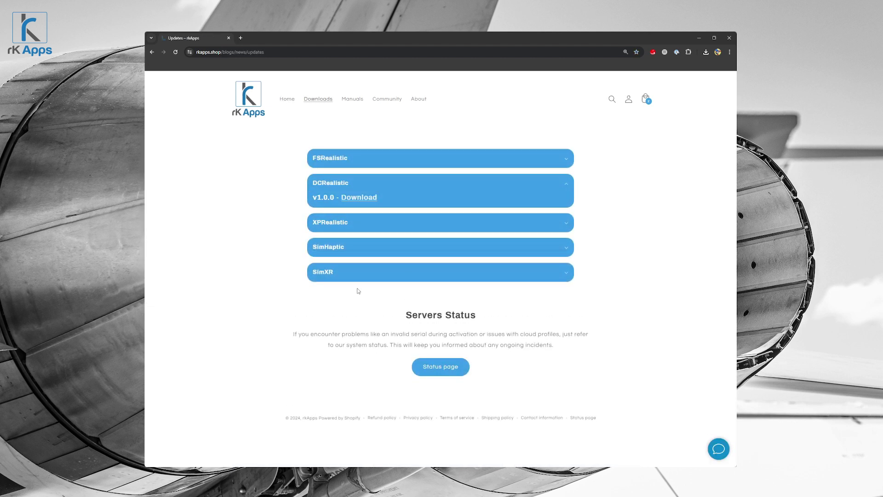
left_click(357, 198)
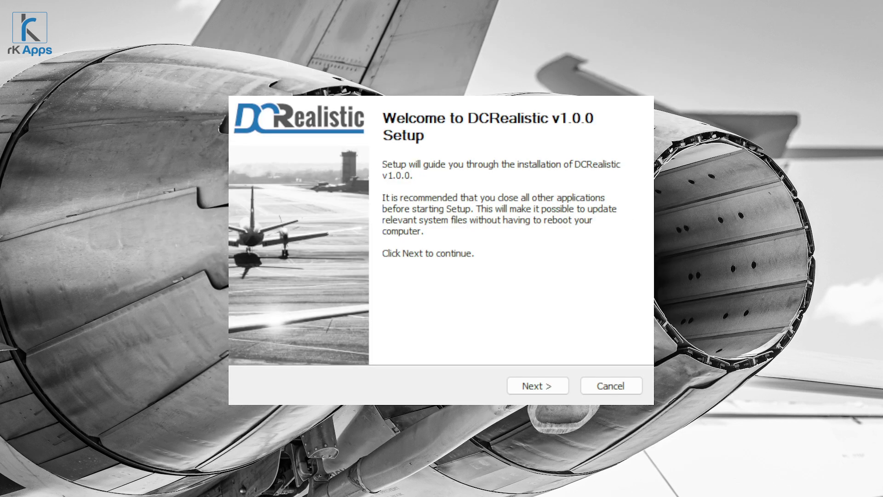
- Accept the license agreement and install DCRealistic v1.0.0 in the proposed desktop folder, with the program launched on completion
left_click(537, 387)
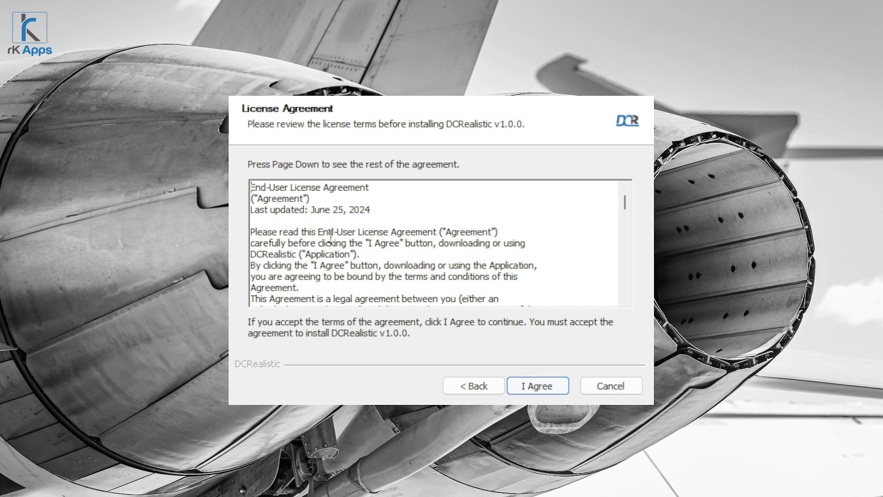
left_click(537, 385)
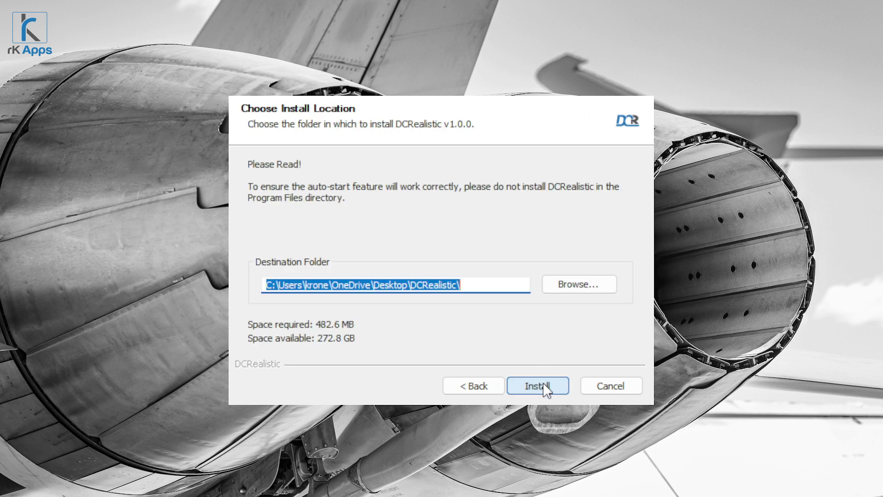
left_click(487, 284)
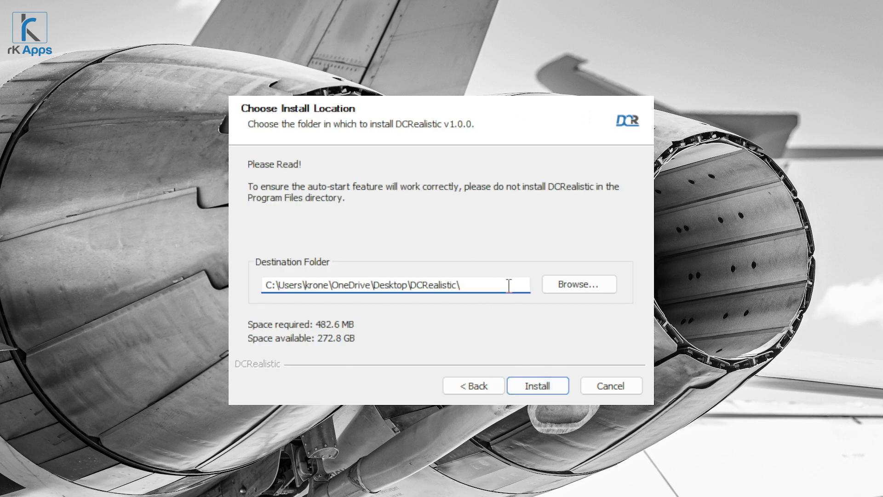
double_click(508, 285)
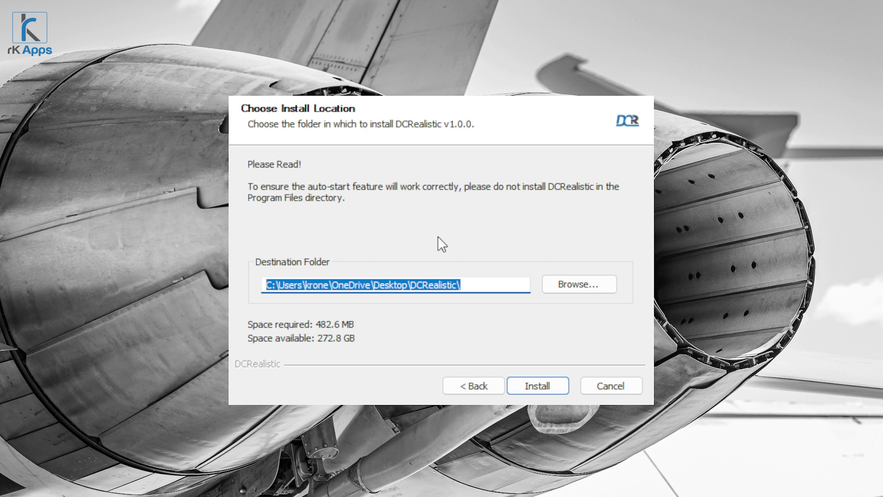
left_click(477, 280)
double_click(477, 279)
left_click(473, 285)
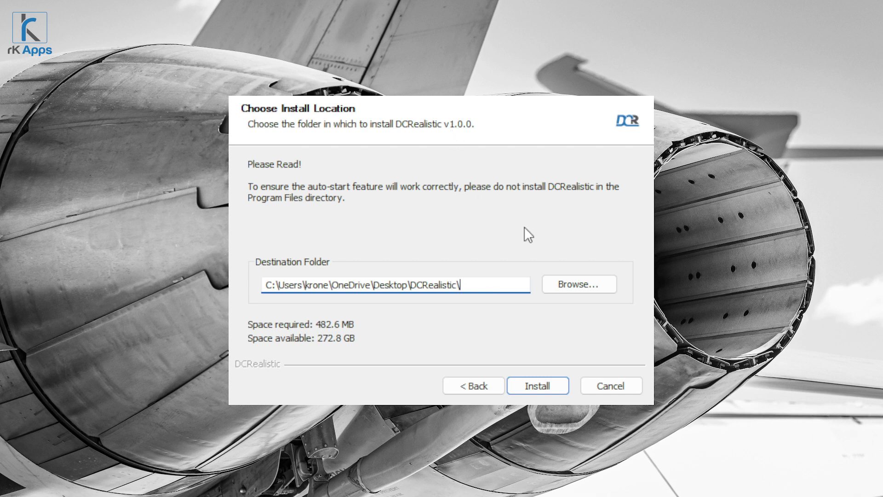
double_click(507, 284)
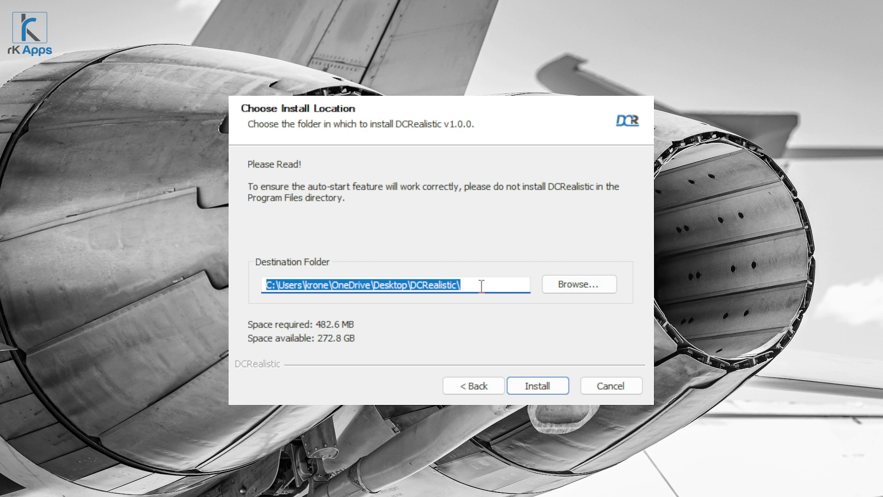
key("End")
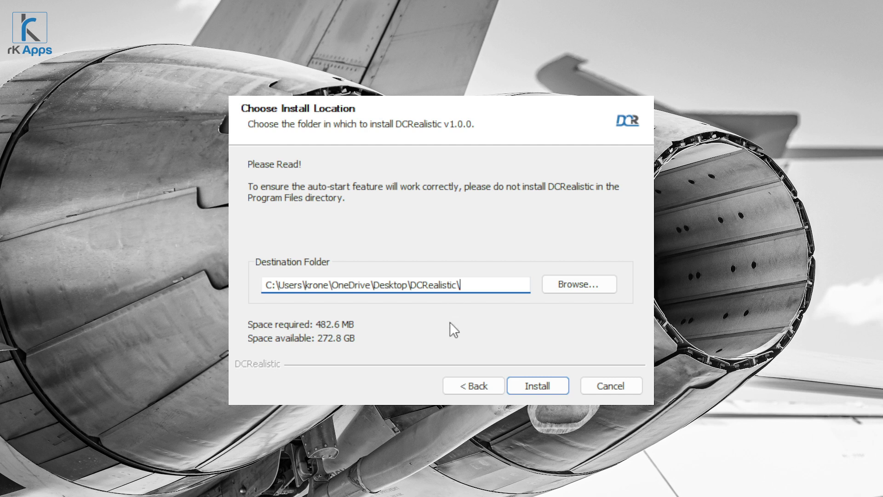
left_click(529, 387)
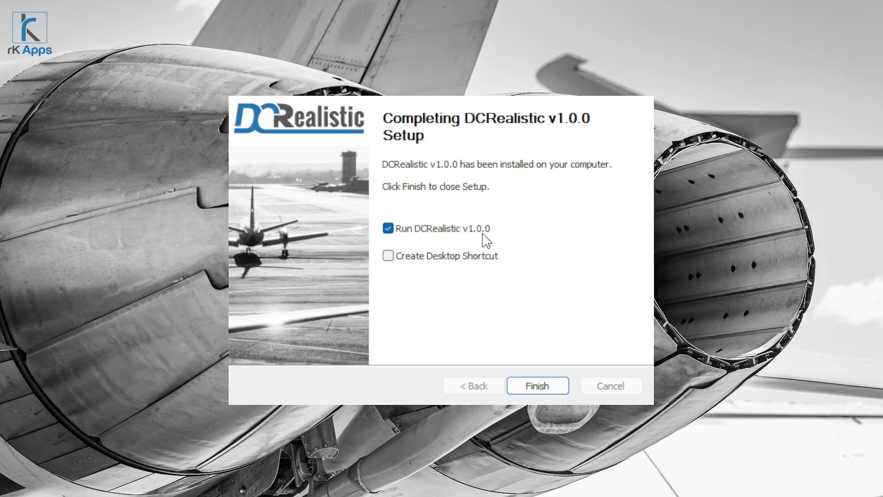
left_click(542, 385)
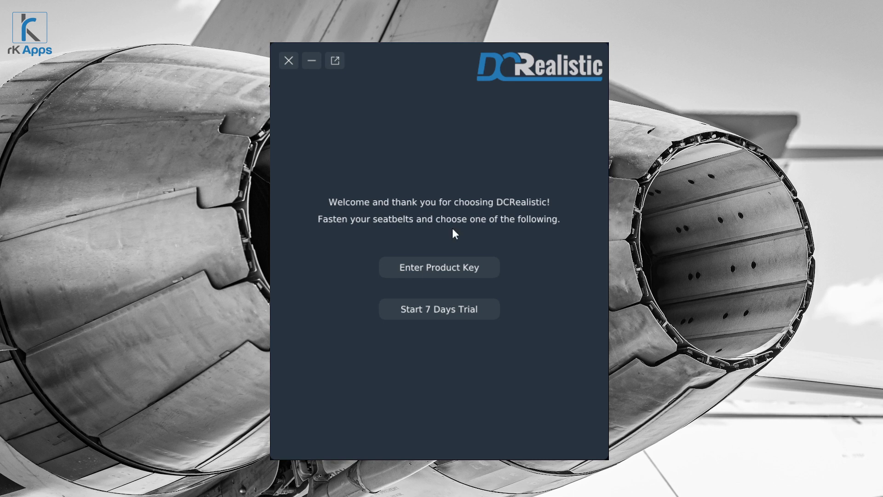
- View the email and product key activation form and return to the welcome options
left_click(451, 269)
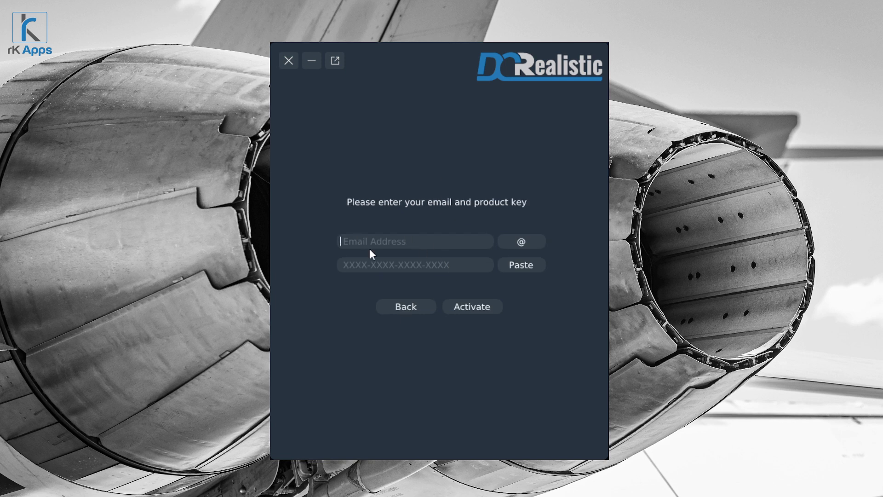
left_click(381, 264)
left_click(399, 307)
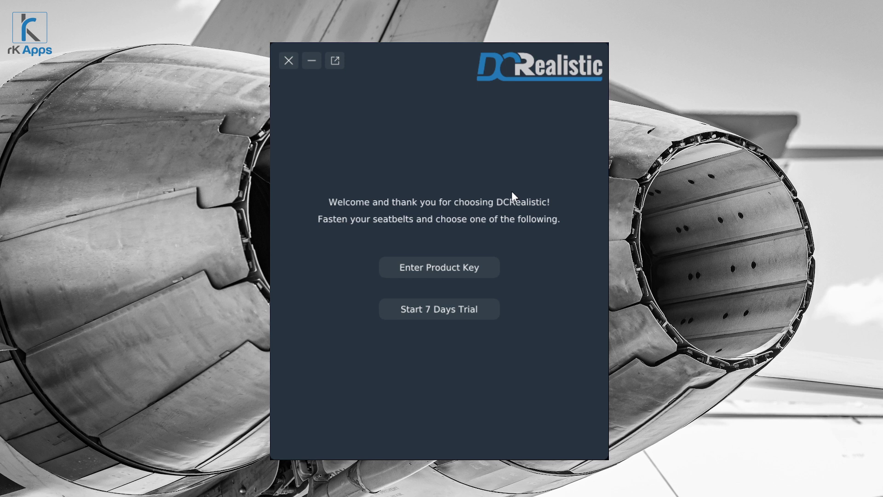
- Start the 7-day trial after viewing its email entry form
left_click(457, 316)
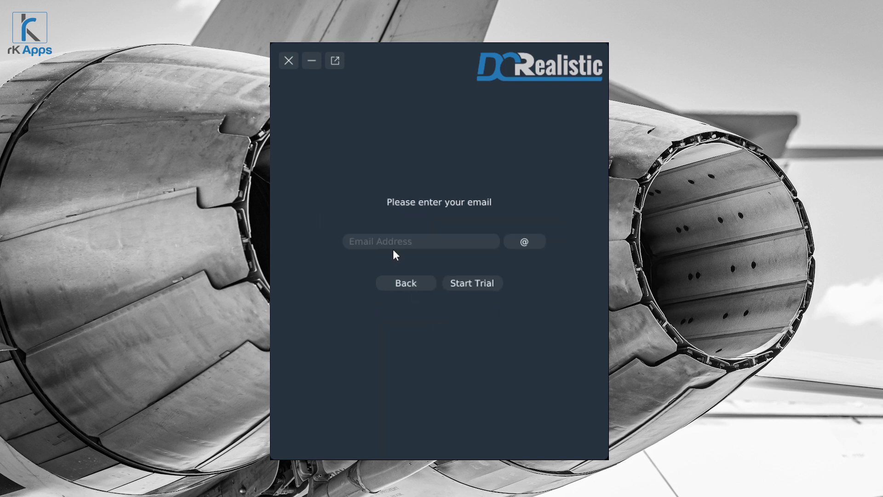
left_click(403, 241)
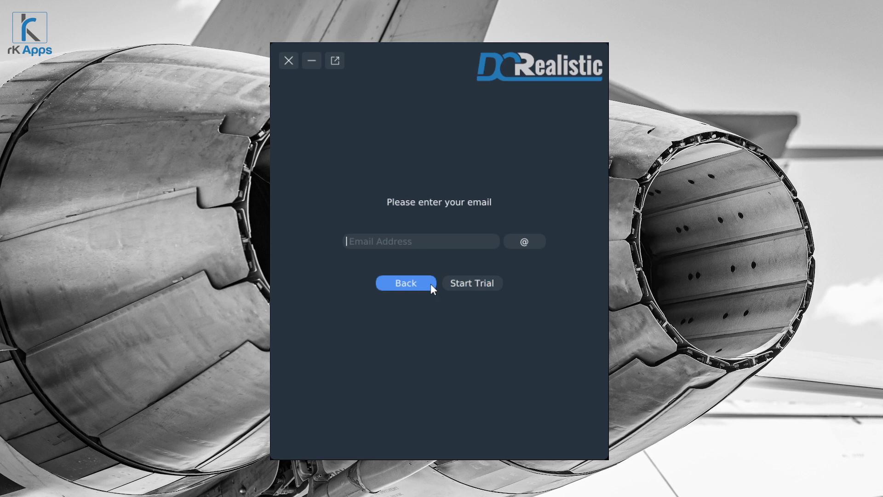
left_click(414, 284)
left_click(440, 309)
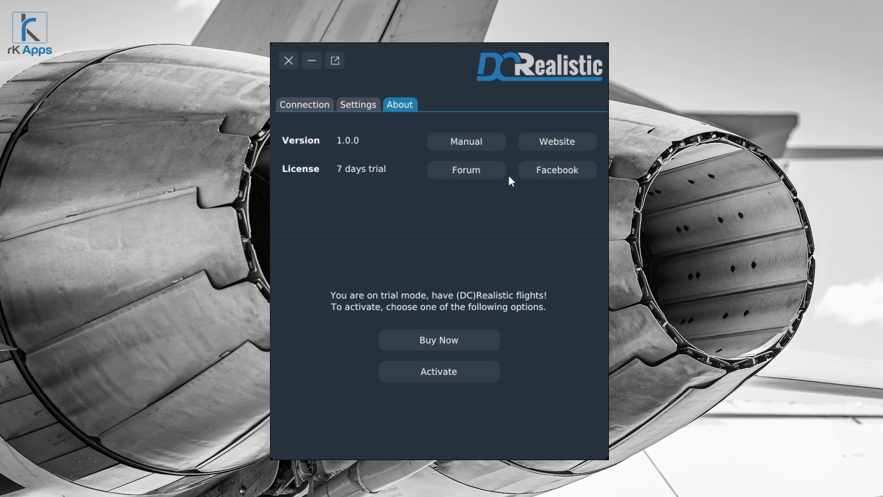
- Look at the manual and forum links and open the product key entry form for activating the trial
left_click(477, 169)
left_click(476, 145)
left_click(480, 366)
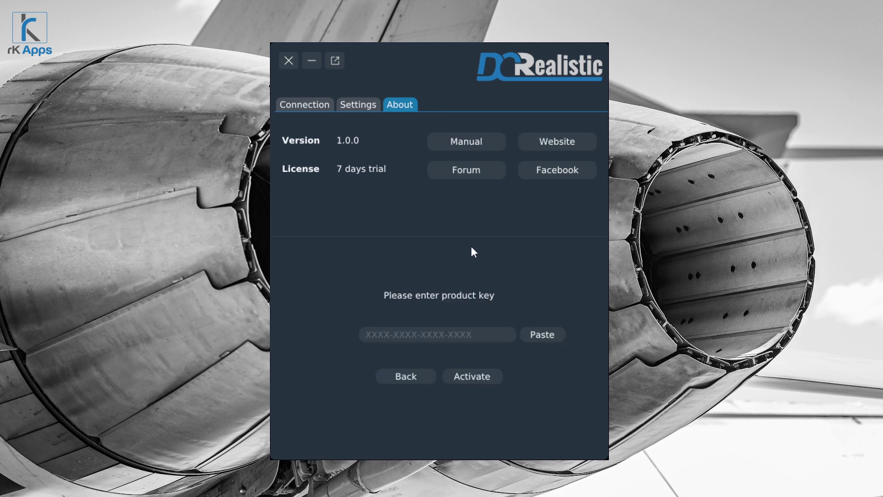
- Save server port 7878 in the settings and acknowledge the flight restart notice
left_click(356, 103)
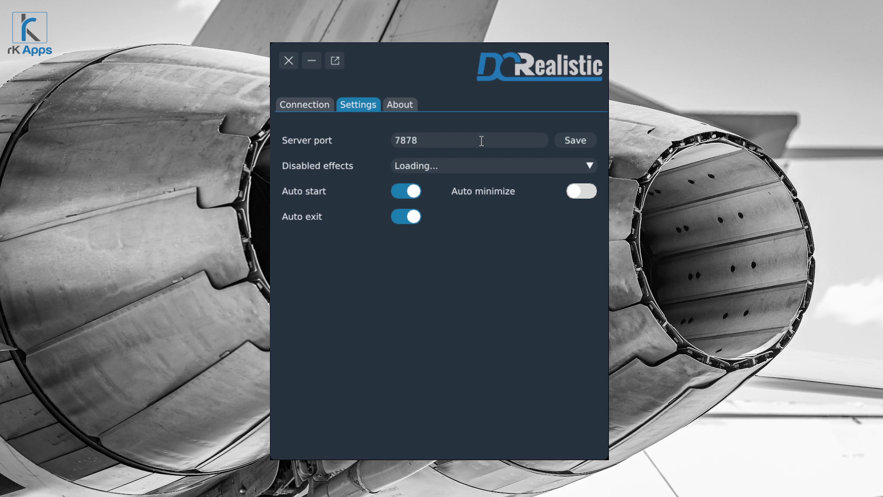
double_click(443, 138)
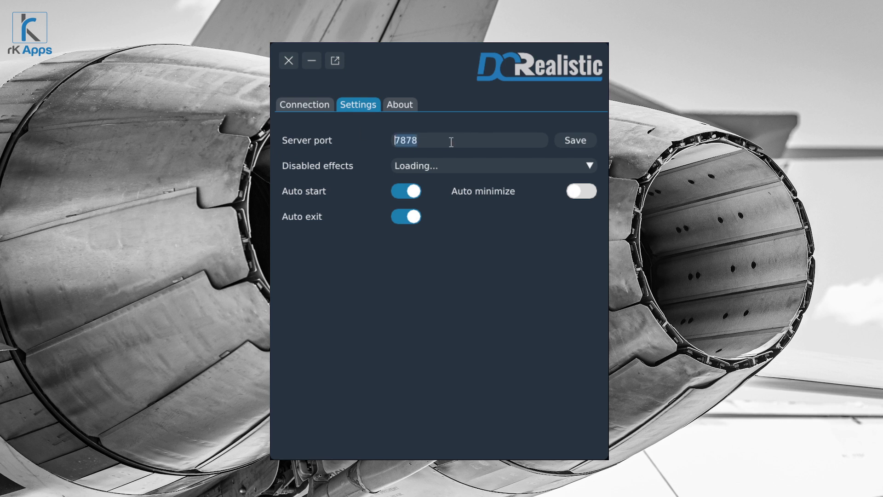
left_click(580, 142)
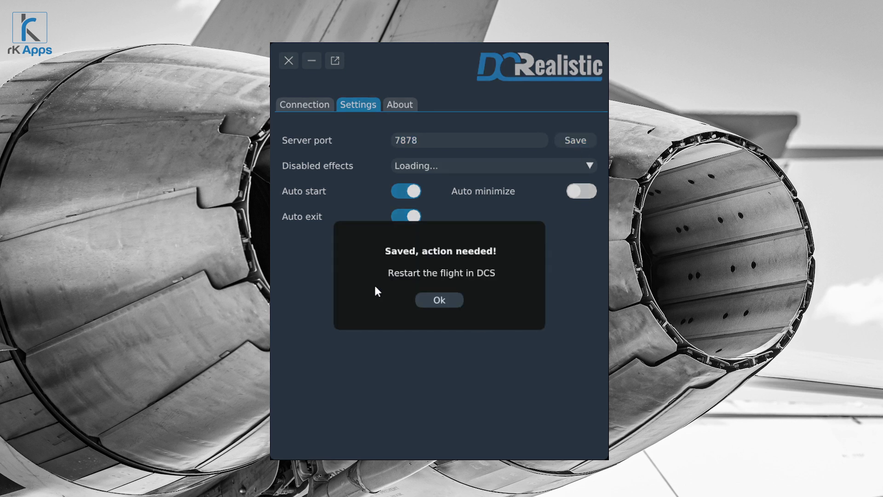
left_click(456, 298)
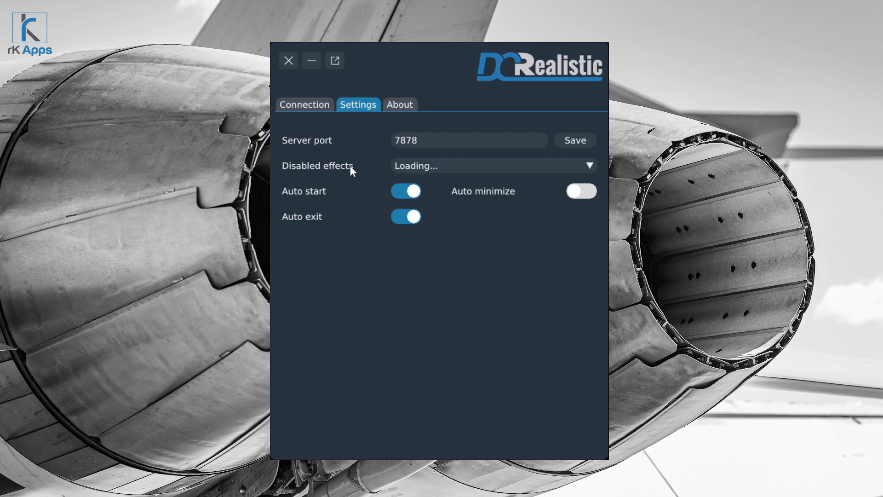
- Turn the Auto minimize option on and back off
mouse_move(331, 166)
left_click(578, 193)
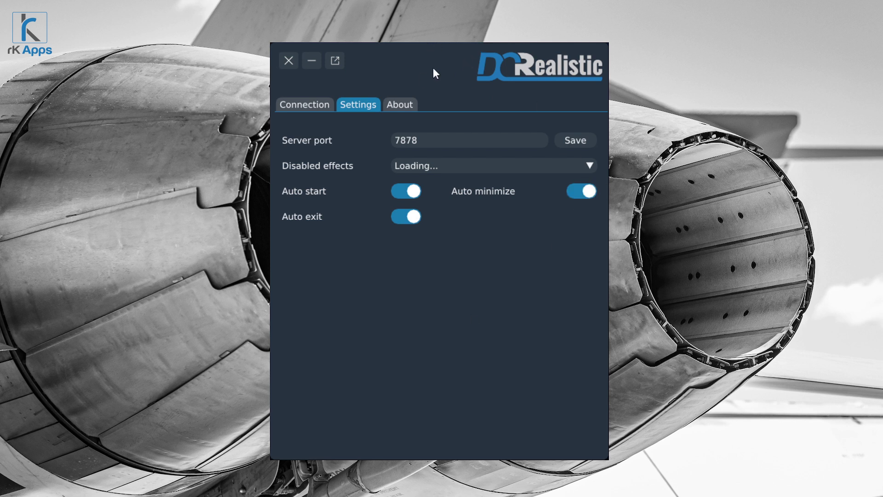
left_click(581, 191)
- Open the FA-18C hornet profile settings and turn the master switch off and back on
left_click(305, 104)
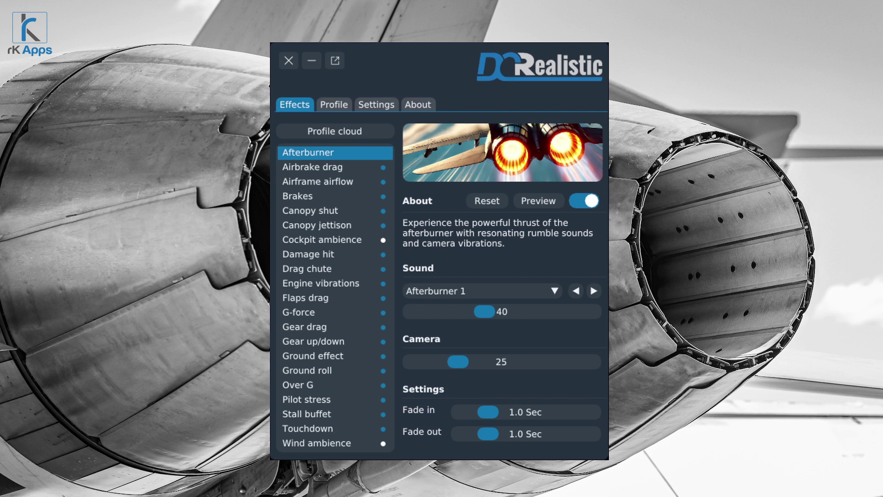
left_click(327, 106)
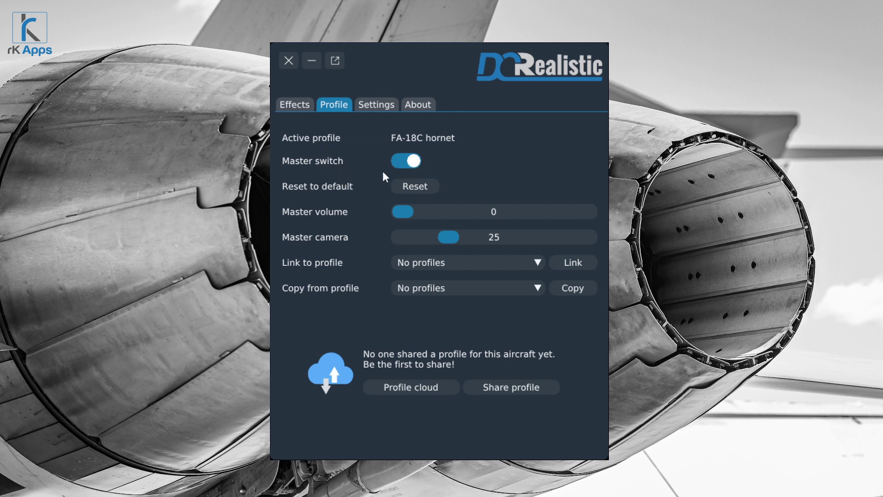
mouse_move(332, 161)
left_click(405, 161)
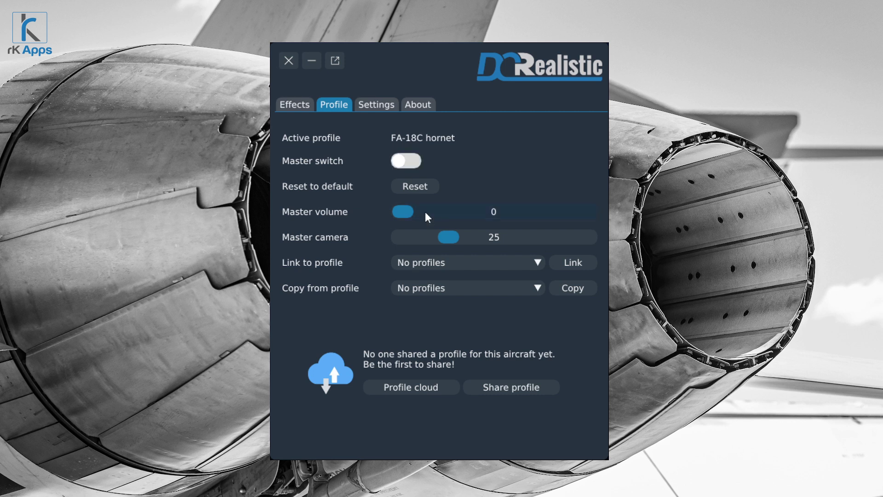
left_click(409, 162)
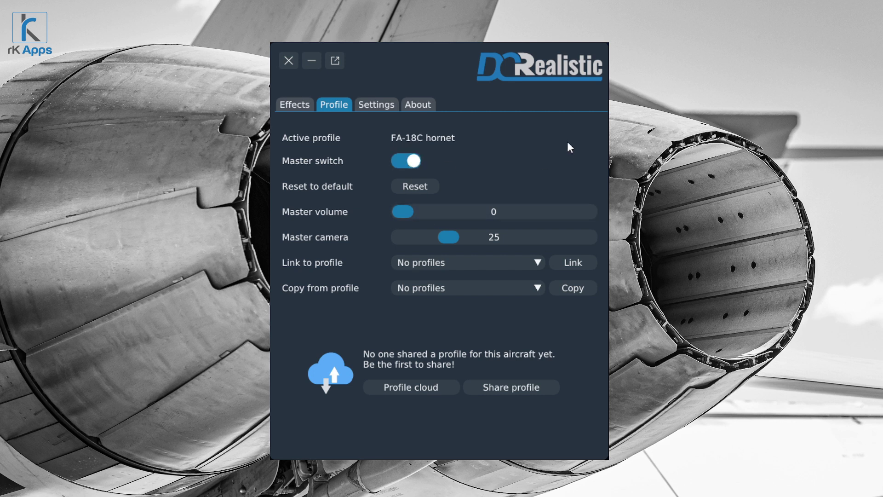
- Try resetting the FA-18C hornet profile to its defaults, cancelling at the confirmation
left_click(428, 187)
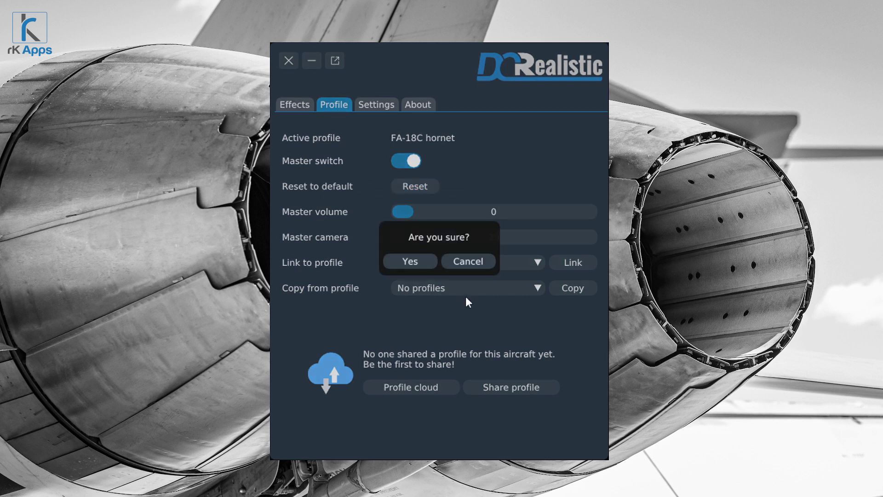
left_click(468, 261)
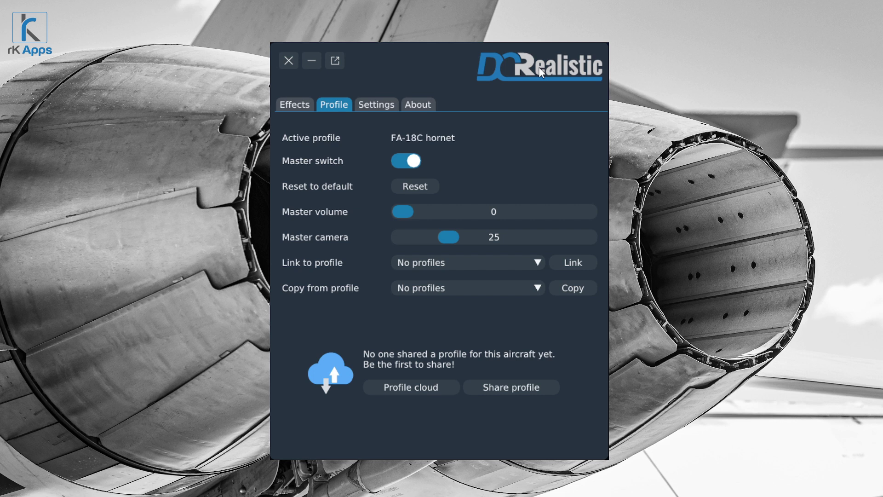
left_click(431, 189)
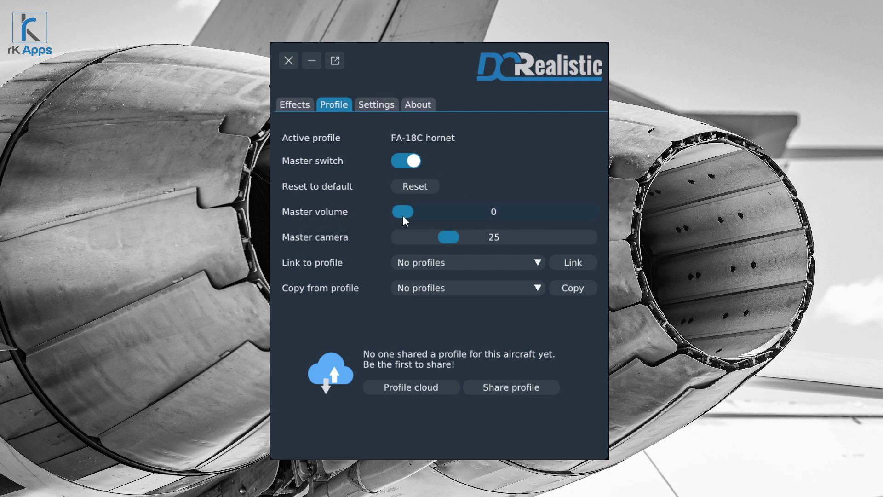
- Try out the master volume and master camera sliders, returning them to 0 and 25
left_click_drag(402, 214, 586, 229)
left_click_drag(399, 218, 347, 225)
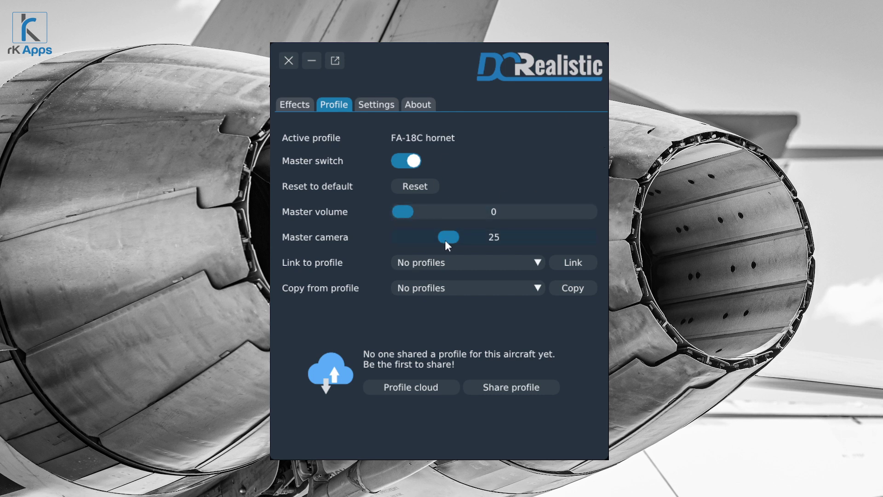
left_click_drag(446, 239, 495, 237)
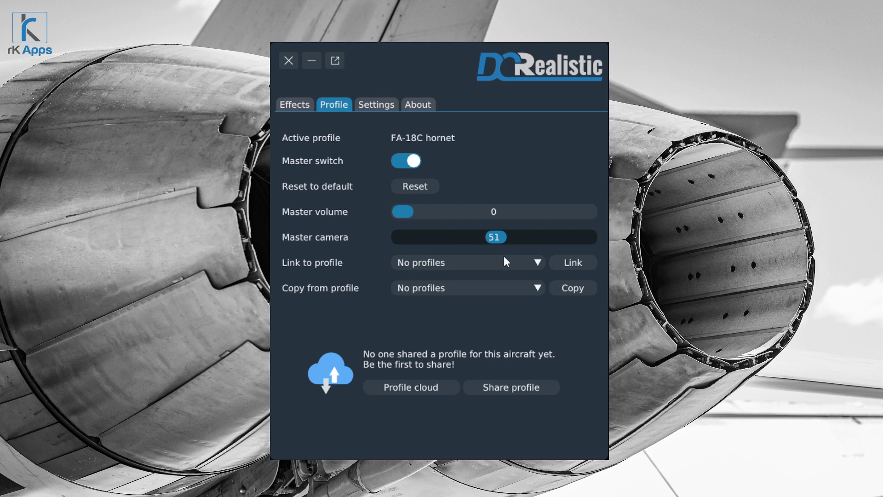
mouse_move(585, 237)
left_mouse_down()
mouse_move(394, 252)
mouse_move(595, 237)
left_mouse_up()
left_click_drag(516, 242, 449, 244)
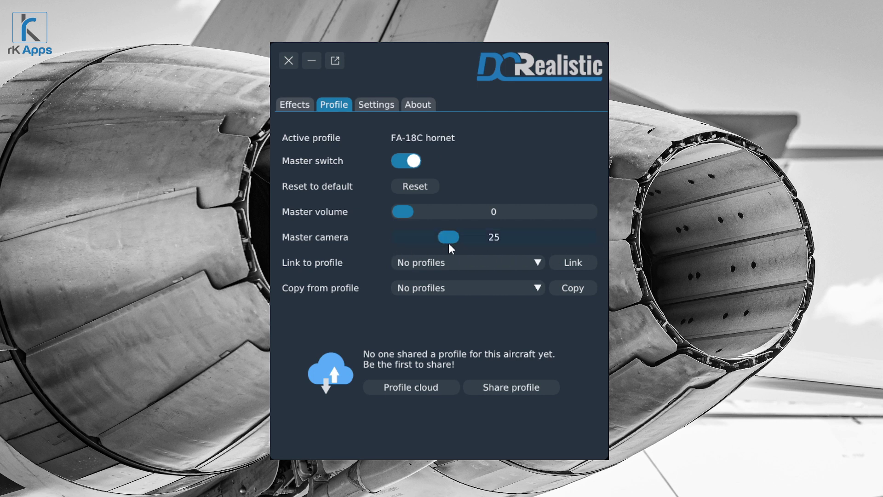
- Check which profiles are available for linking to and copying from
left_click(514, 266)
left_click(519, 262)
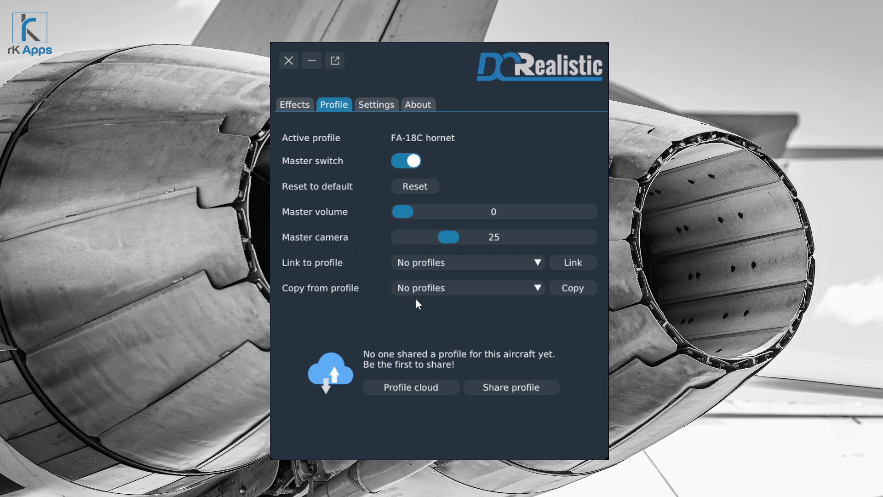
left_click(535, 288)
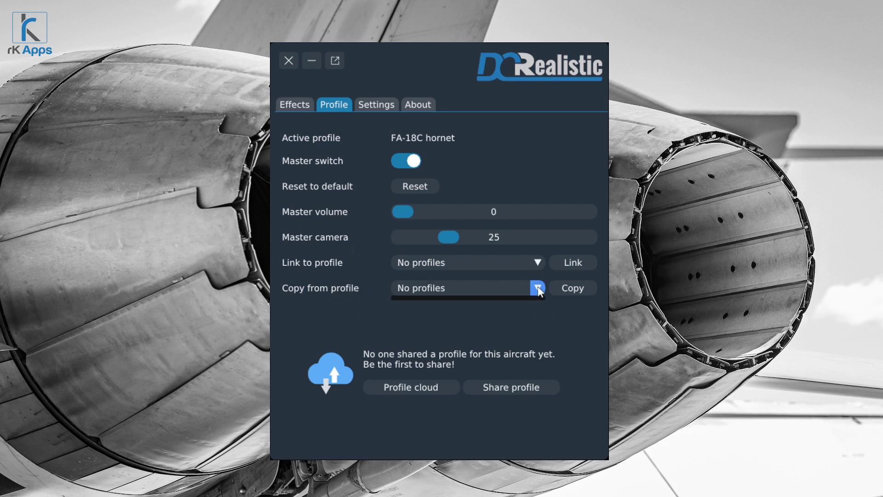
- Look at the share form for the FA-18C hornet profile, cancel it, and check the profile cloud for shared profiles
left_click(481, 300)
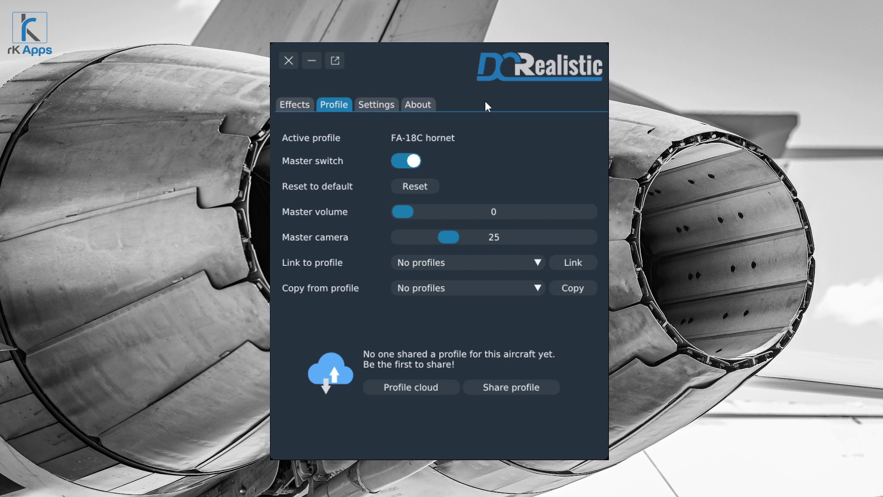
mouse_move(351, 373)
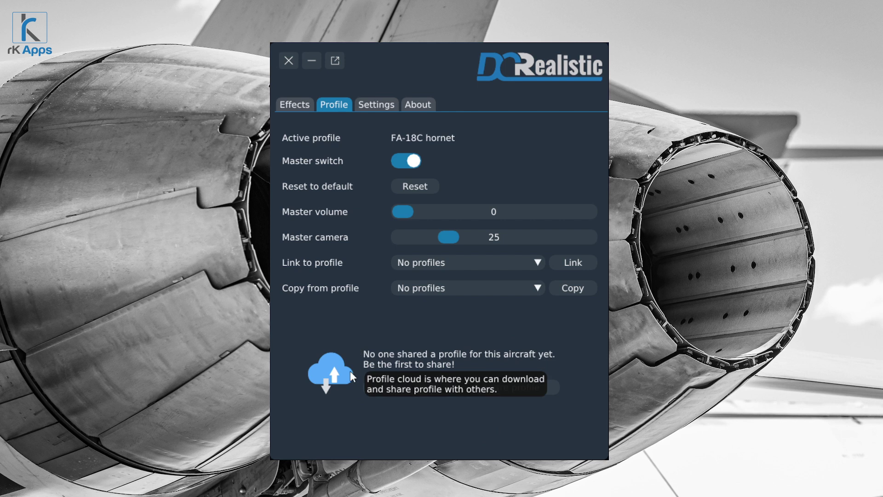
left_click(535, 389)
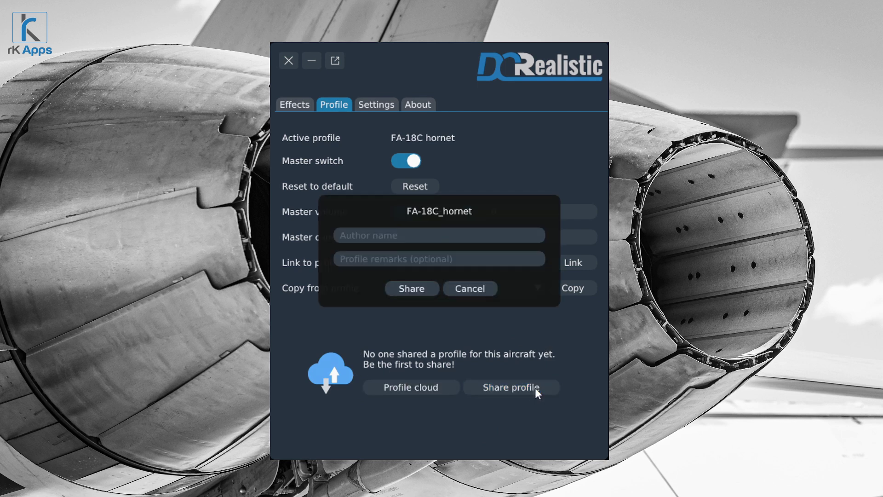
left_click(348, 236)
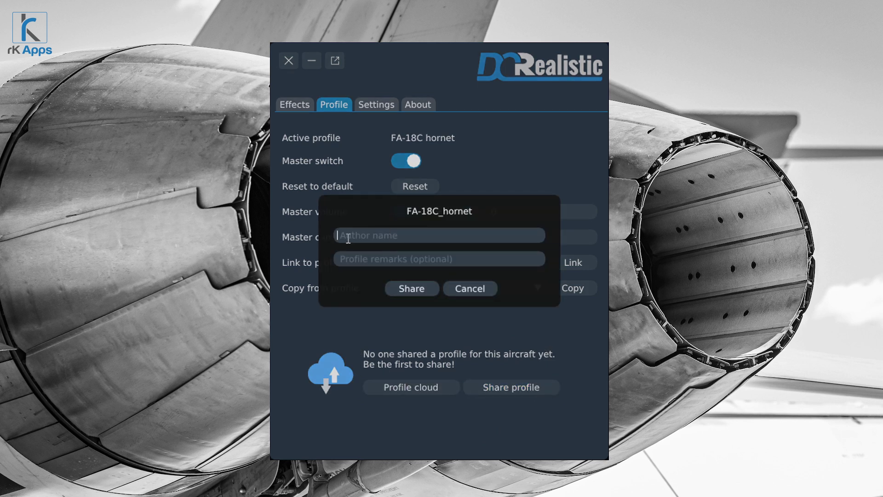
left_click(375, 260)
left_click(474, 288)
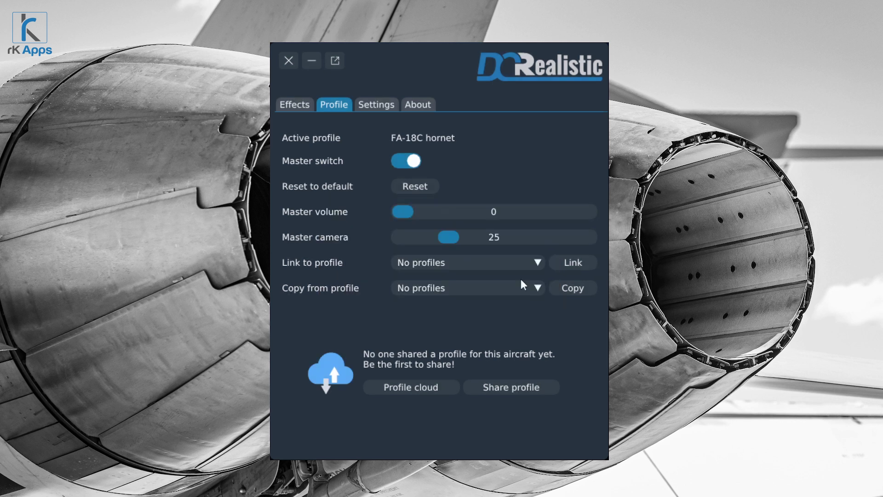
left_click(421, 387)
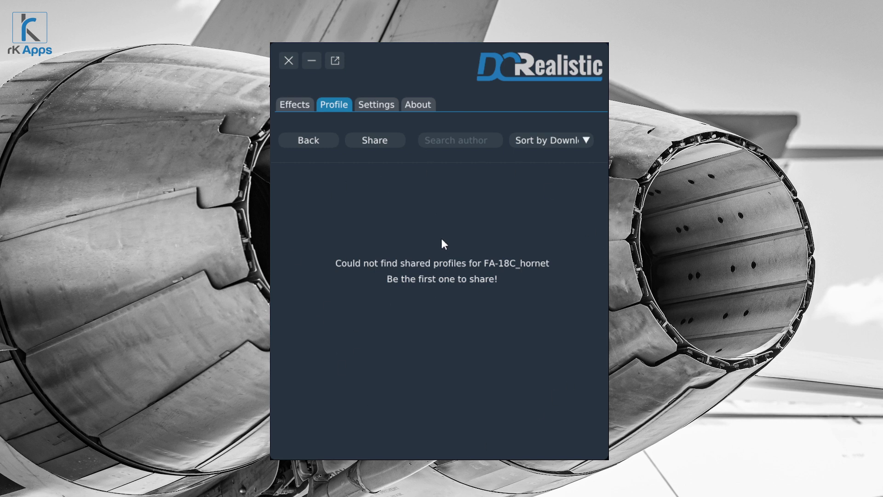
left_click(320, 146)
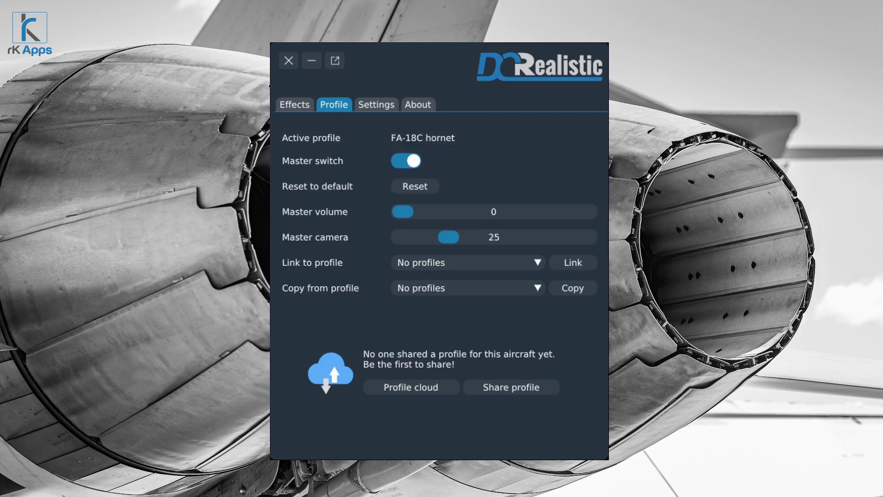
- Look through the profile's effects, including Afterburner, Airframe airflow, Wind ambience, Brakes and Cockpit ambience
left_click(294, 104)
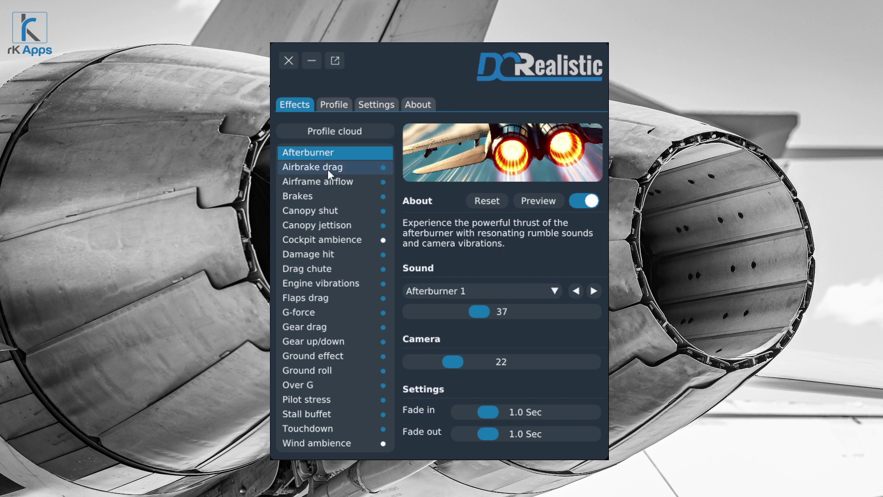
left_click(352, 184)
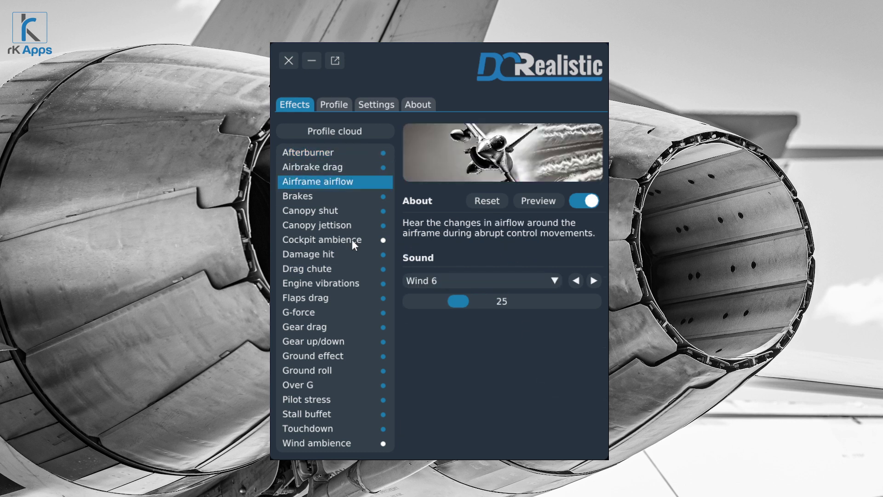
left_click(373, 443)
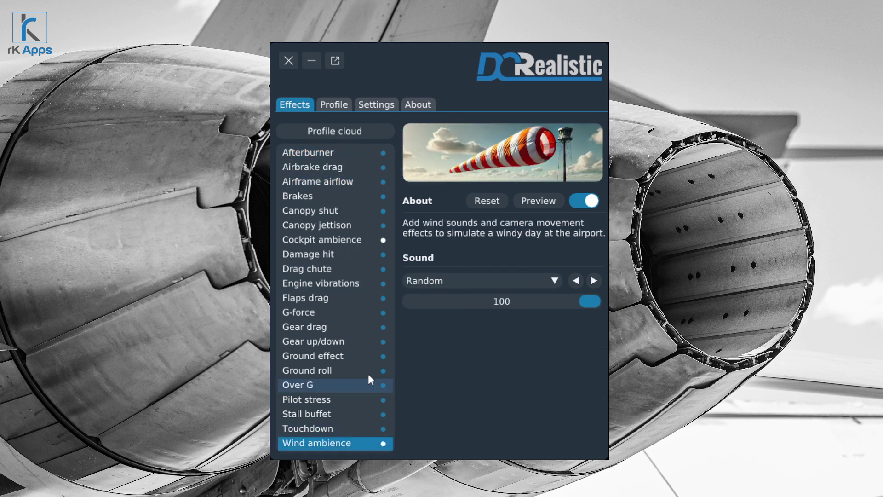
left_click(329, 154)
left_click(331, 165)
left_click(346, 180)
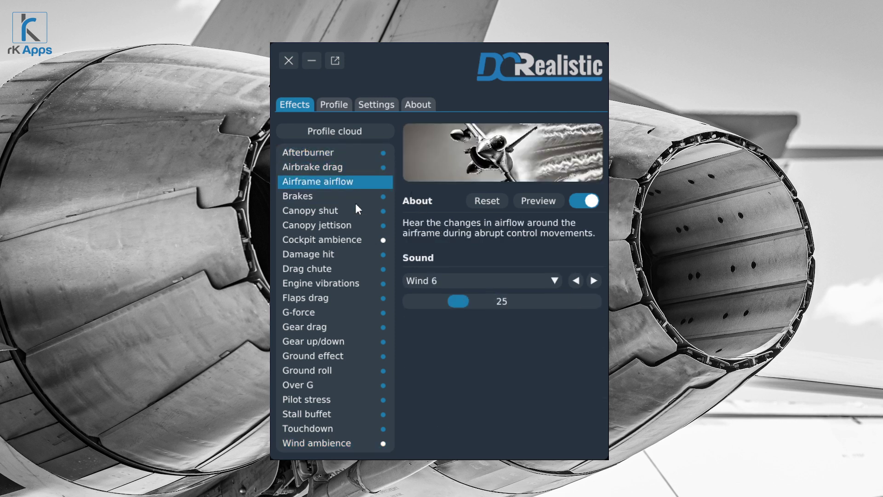
left_click(355, 200)
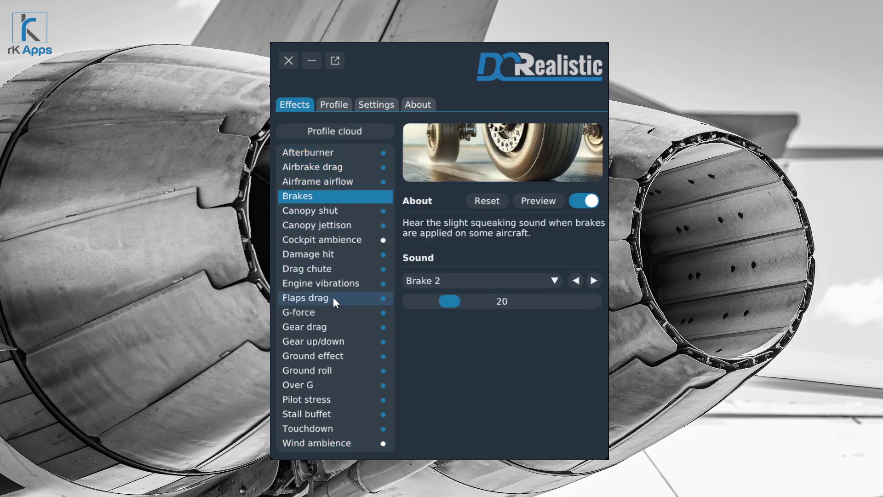
left_click(334, 312)
left_click(307, 180)
left_click(368, 240)
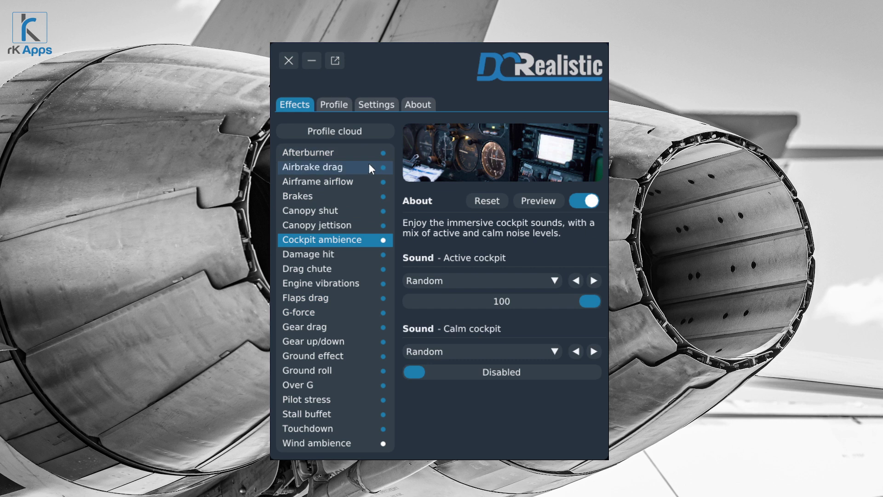
left_click(385, 155)
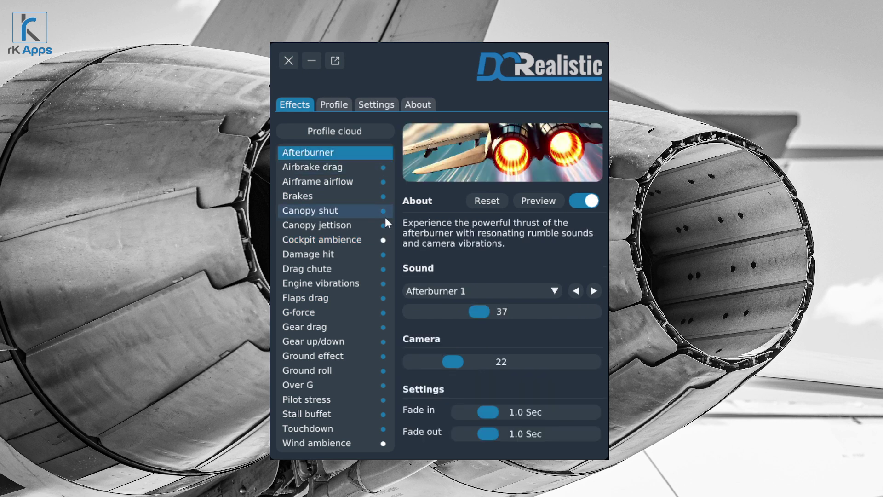
- Turn the Canopy jettison effect off, look at Canopy shut, and turn Canopy jettison back on
left_click(381, 228)
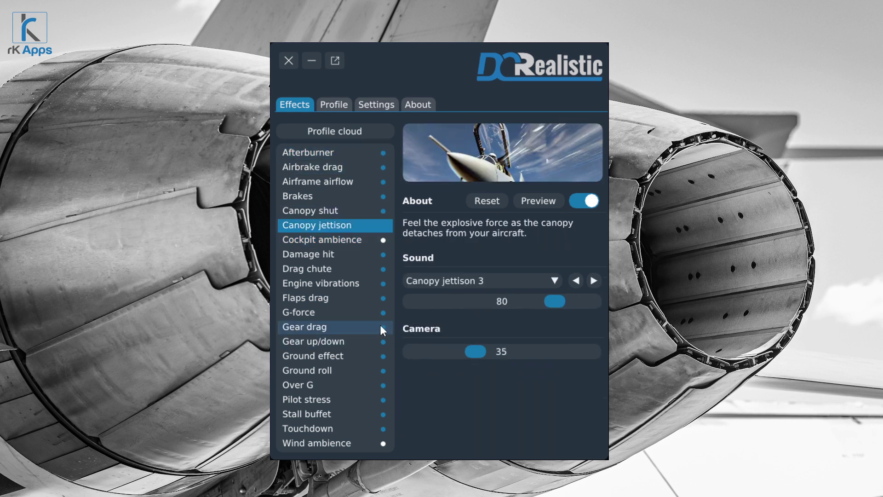
left_click(567, 202)
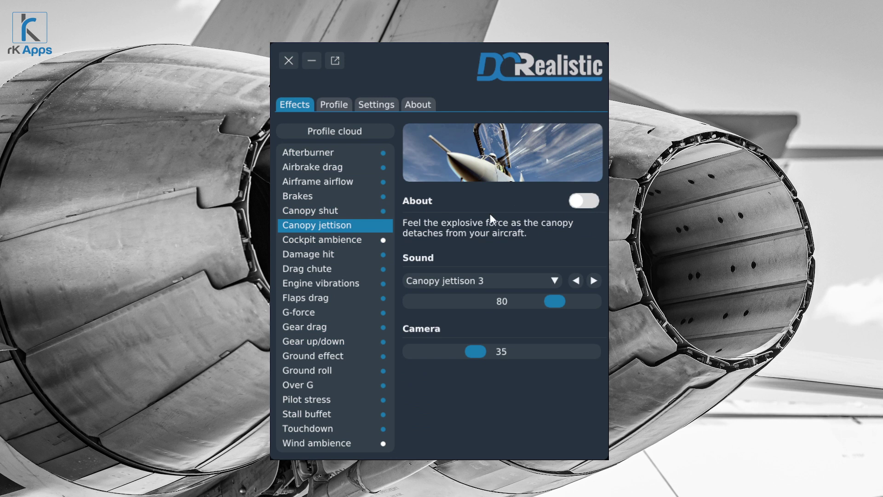
left_click(377, 211)
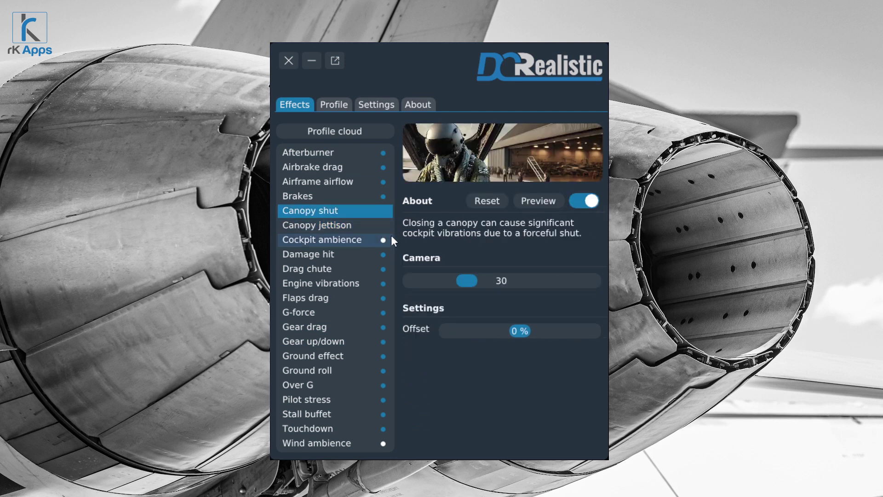
left_click(374, 228)
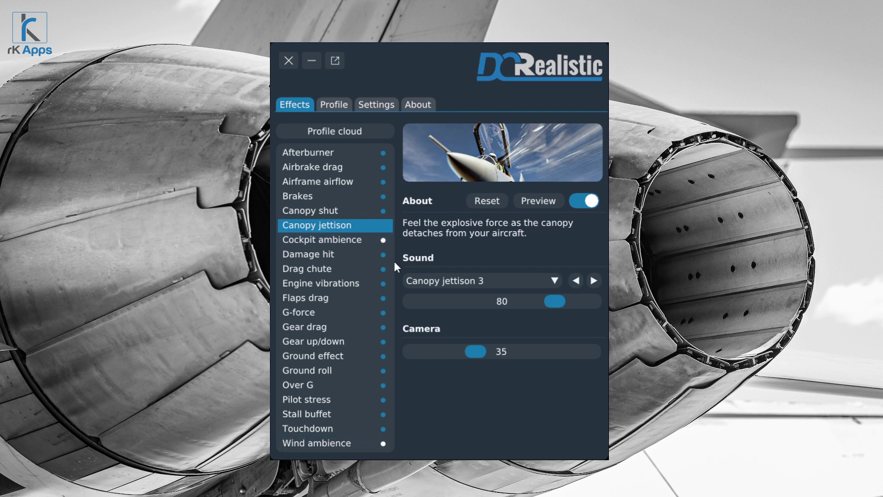
- Compare the settings of the Cockpit ambience, Afterburner and Brakes effects
left_click(337, 239)
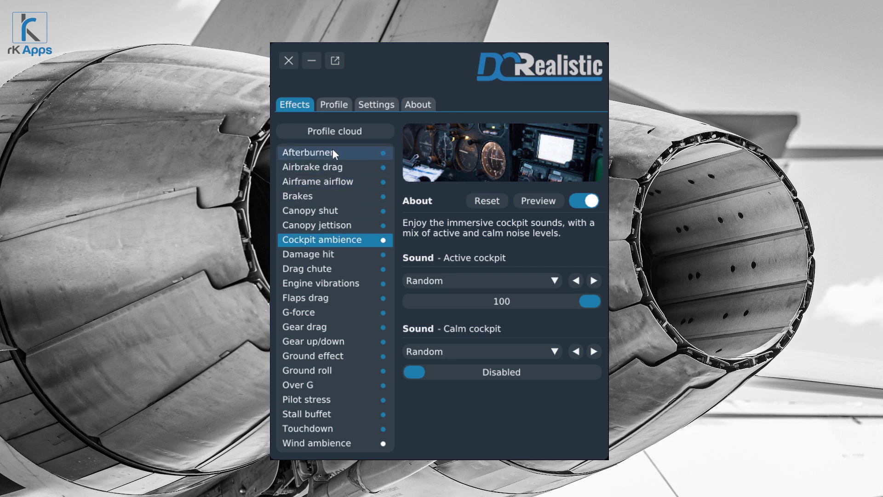
left_click(334, 152)
left_click(335, 243)
left_click(324, 198)
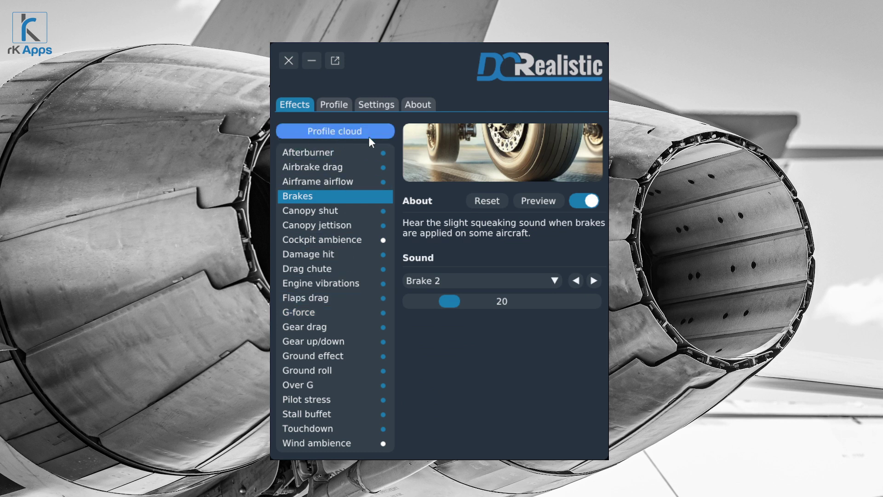
- Check the profile cloud and its share form from the effects list, cancel sharing, and return to the effects
left_click(317, 134)
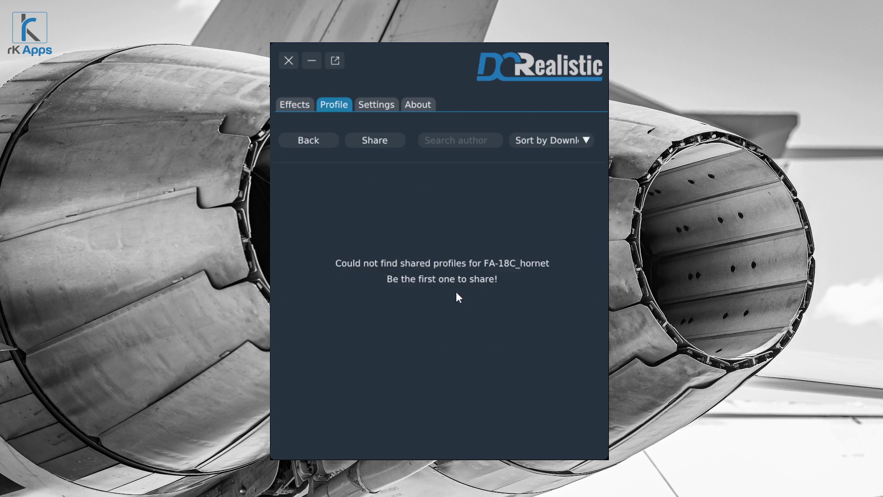
left_click(364, 146)
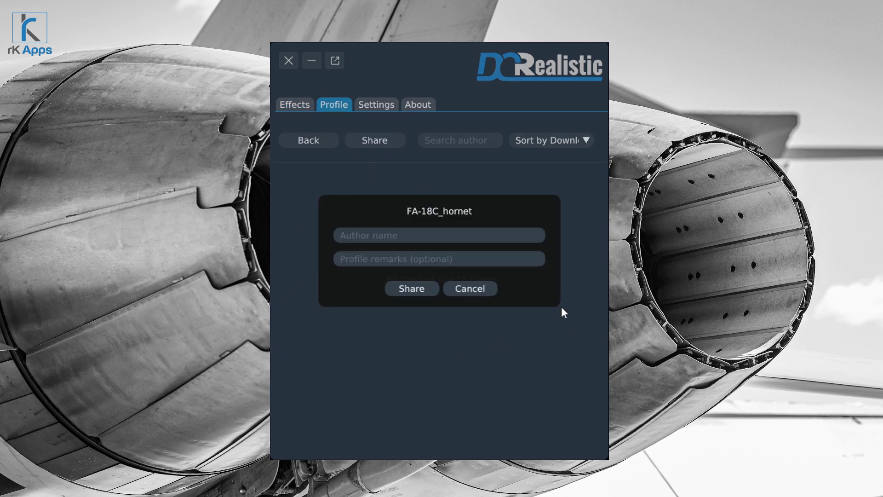
left_click(461, 289)
left_click(300, 138)
left_click(290, 102)
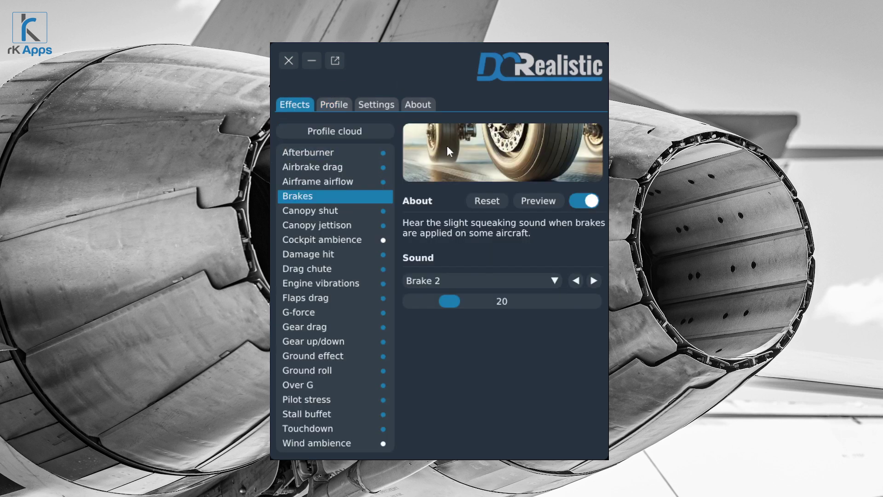
- Try resetting the Afterburner effect to its defaults, cancelling at the confirmation
left_click(354, 152)
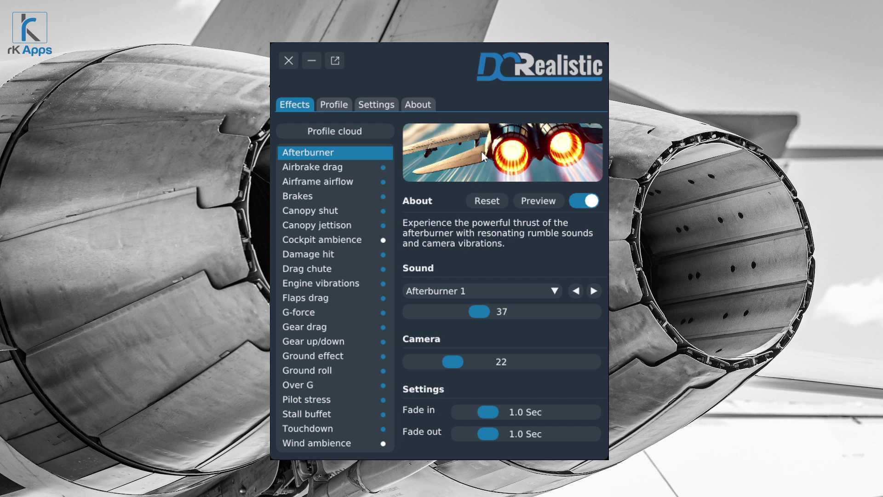
left_click(483, 205)
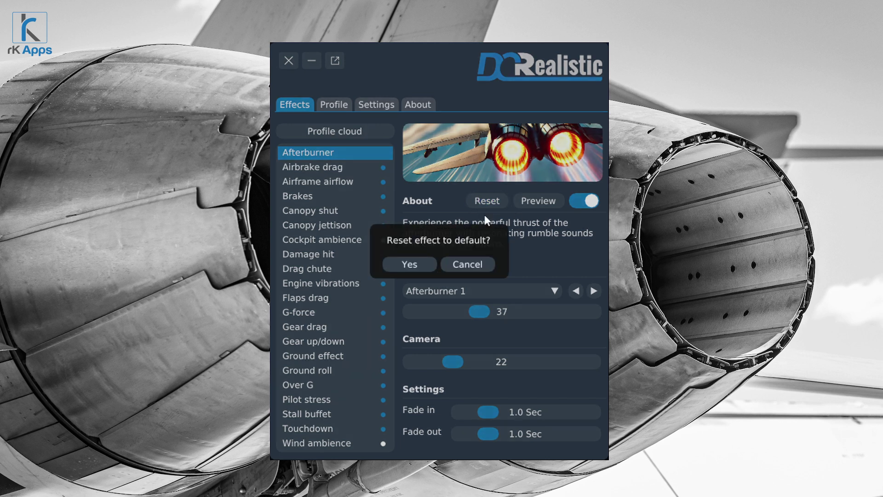
left_click(468, 265)
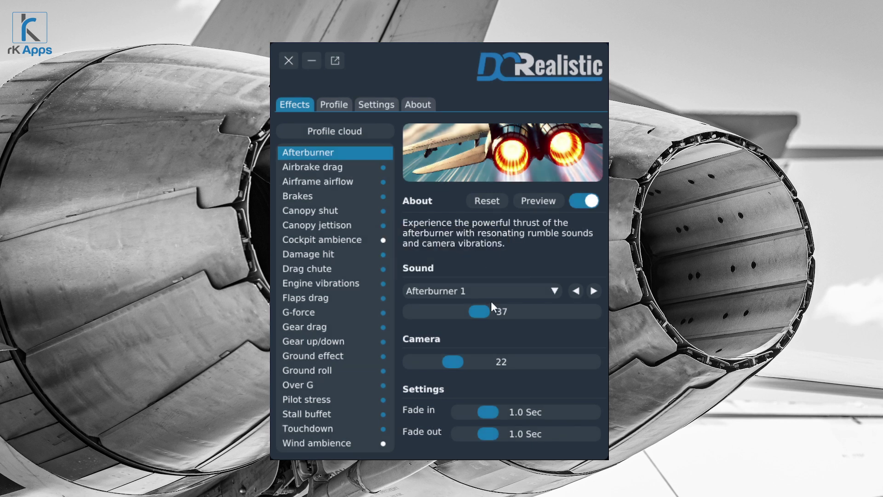
- Set Afterburner's sound to 92, camera to 72, fade in to 4.2 sec and fade out to 4.0 sec, and reset the effect to default
left_click_drag(483, 312, 576, 312)
left_click_drag(504, 361, 540, 362)
left_click_drag(534, 412, 569, 412)
left_click_drag(534, 434, 564, 435)
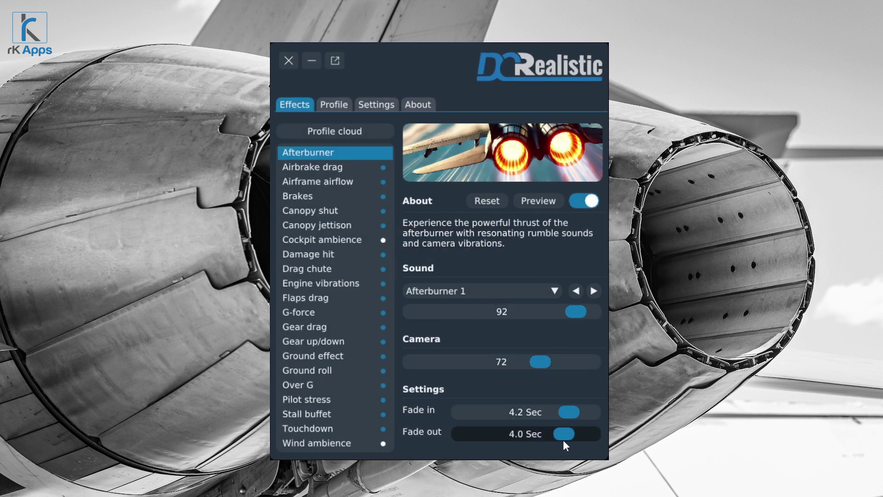
left_click(481, 203)
key("Return")
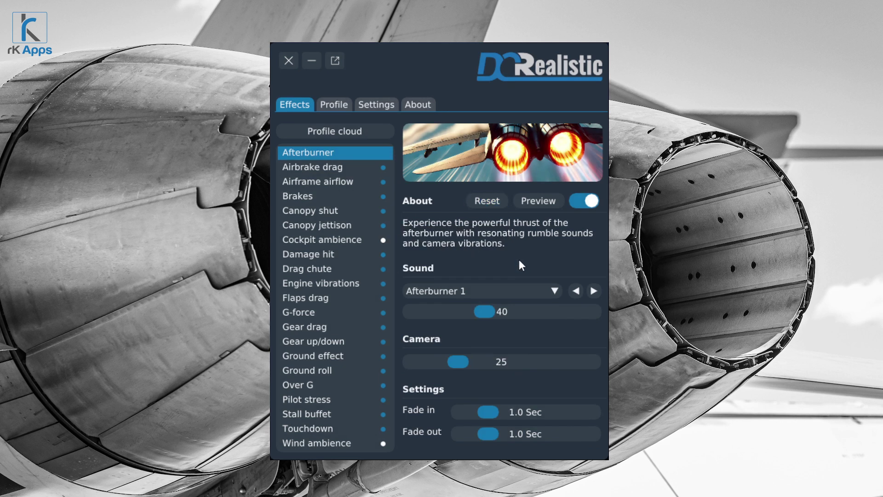
- Preview the Afterburner effect while setting its sound volume to 65 and camera strength to 19, and end the preview
left_click(551, 201)
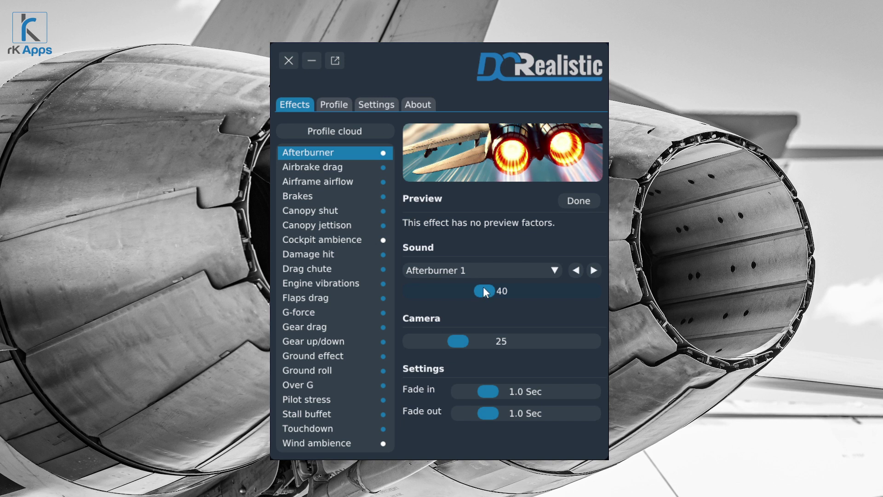
left_click_drag(484, 288, 529, 289)
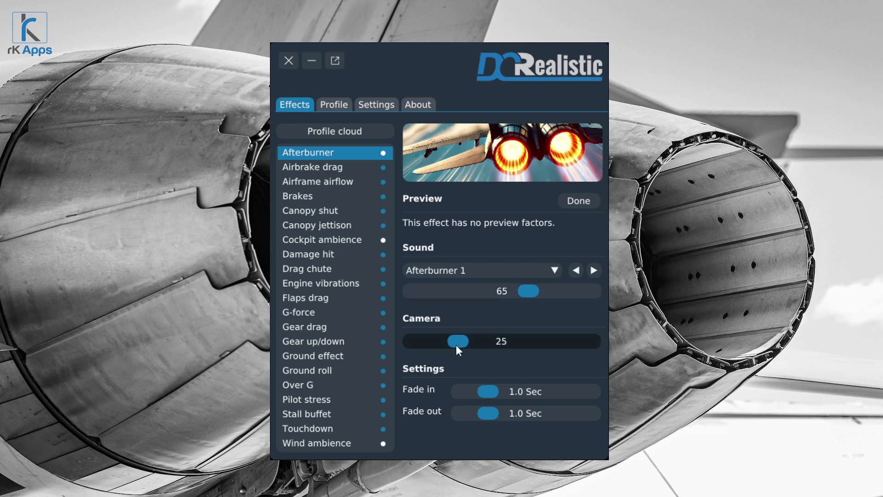
left_click_drag(457, 344, 448, 341)
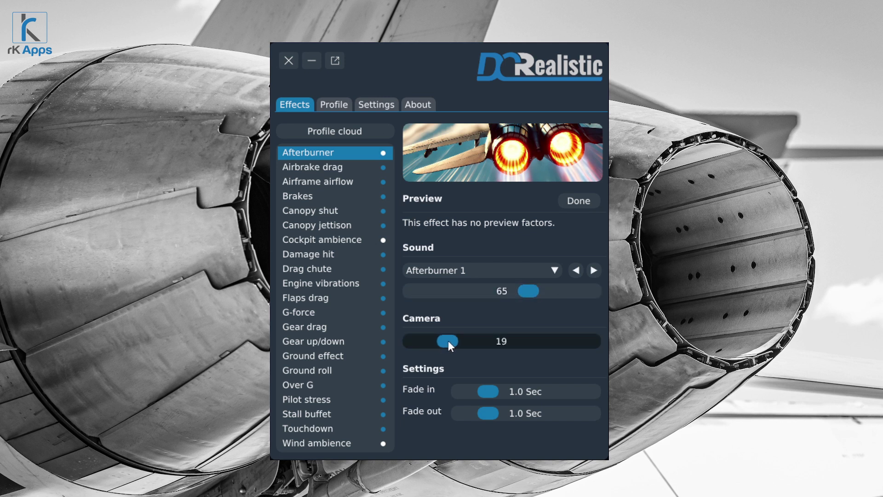
left_click(575, 200)
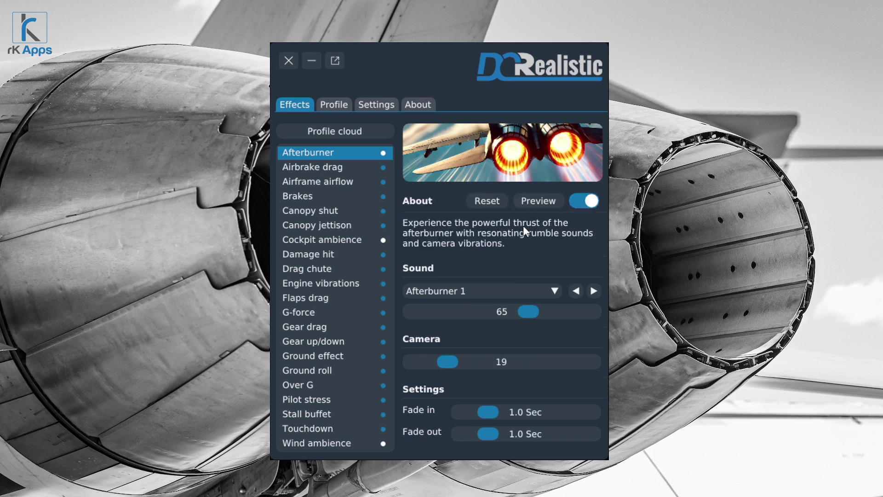
- Turn the Afterburner effect off and back on
left_click(591, 201)
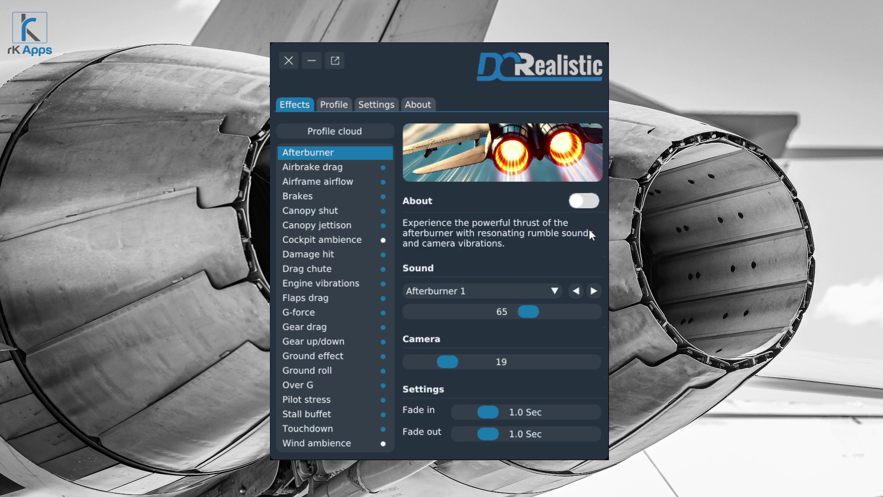
left_click(583, 198)
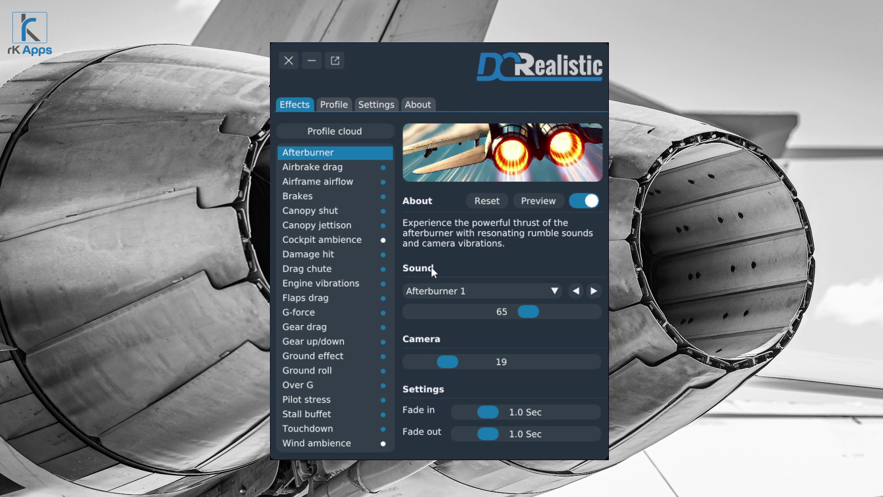
- Switch the Afterburner sound among Afterburner 3, 2 and 1, and cycle through the variants to Afterburner 2
left_click(554, 291)
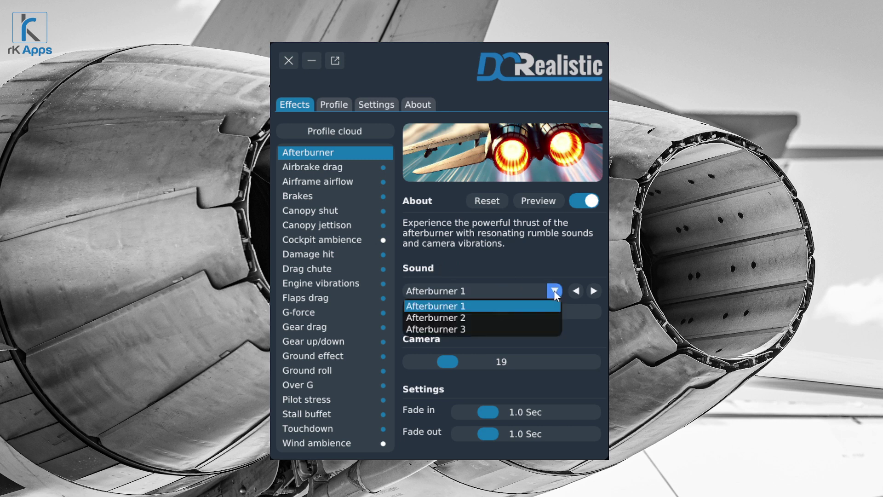
left_click(471, 326)
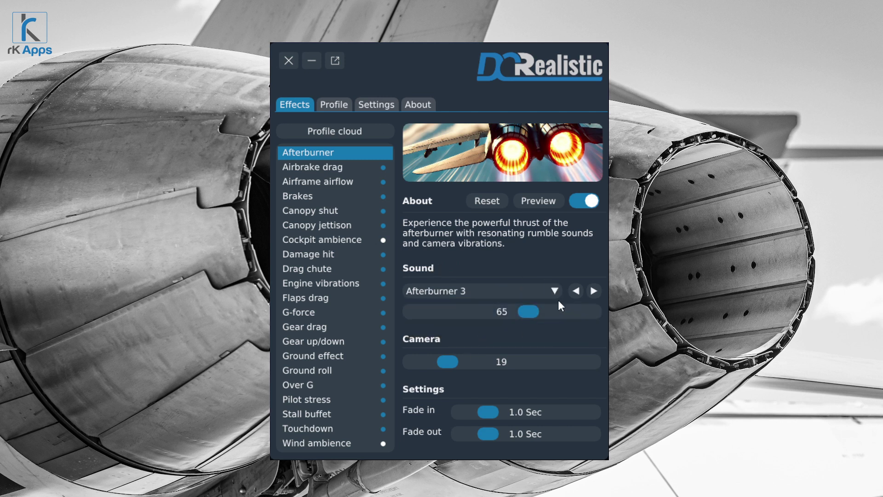
left_click(554, 292)
left_click(501, 317)
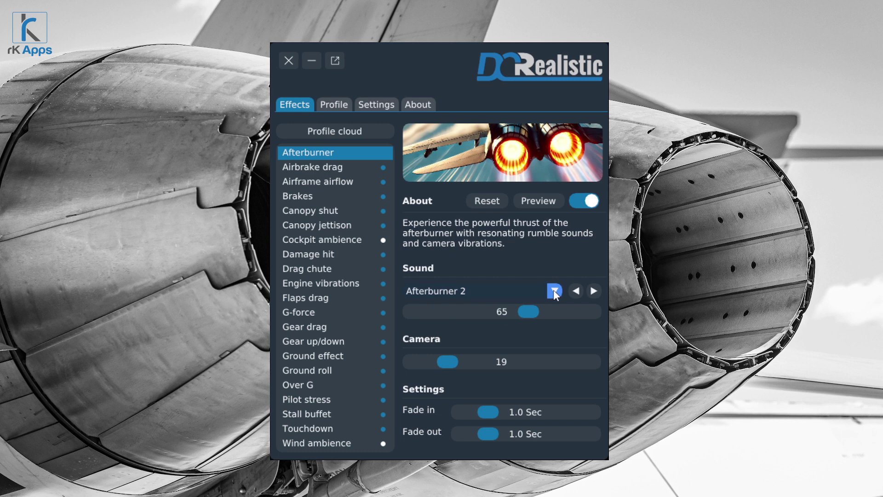
left_click(530, 295)
left_click(468, 305)
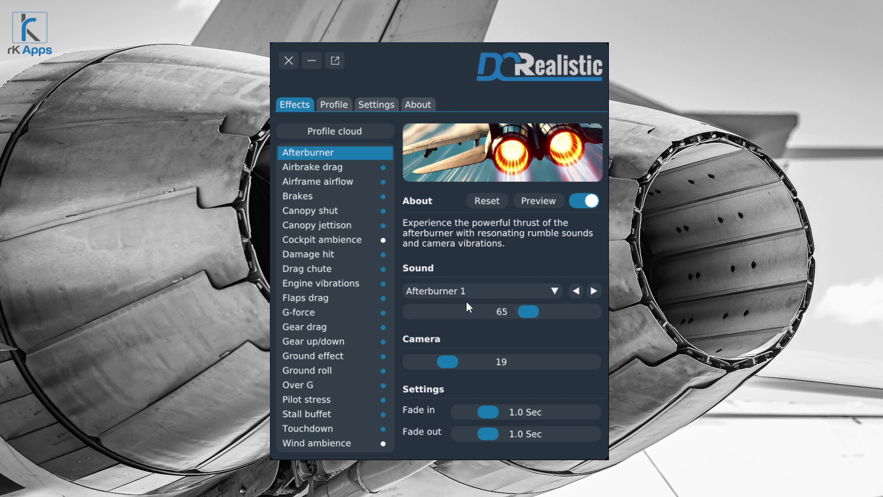
left_click(595, 290)
left_click(577, 291)
left_click(576, 291)
left_click(577, 291)
left_click(576, 291)
- Try different Afterburner strengths, setting the sound volume to 63 and the camera to 43 with fade in at 1.0 sec
left_click_drag(528, 312, 424, 312)
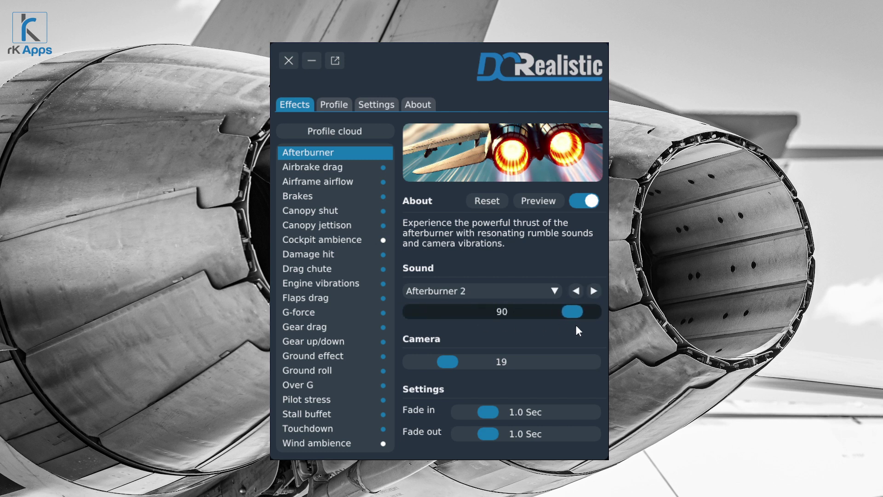
left_click_drag(577, 326, 526, 329)
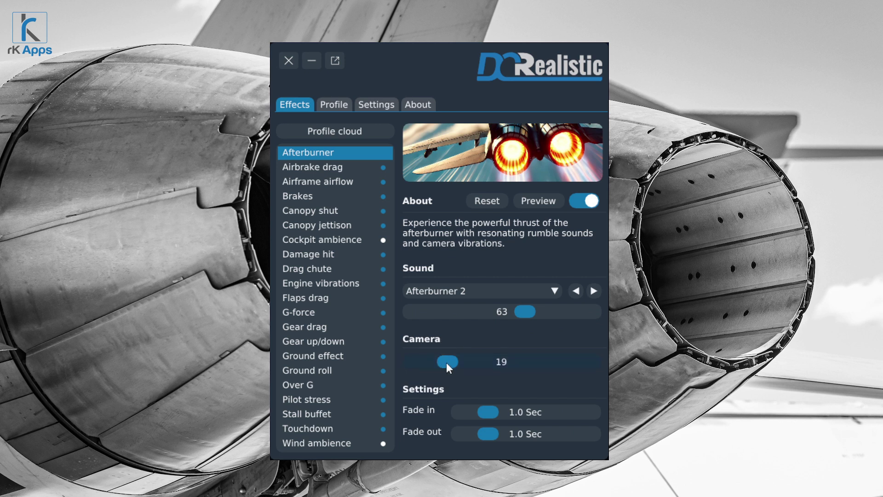
left_click_drag(446, 363, 416, 362)
left_click_drag(584, 363, 515, 368)
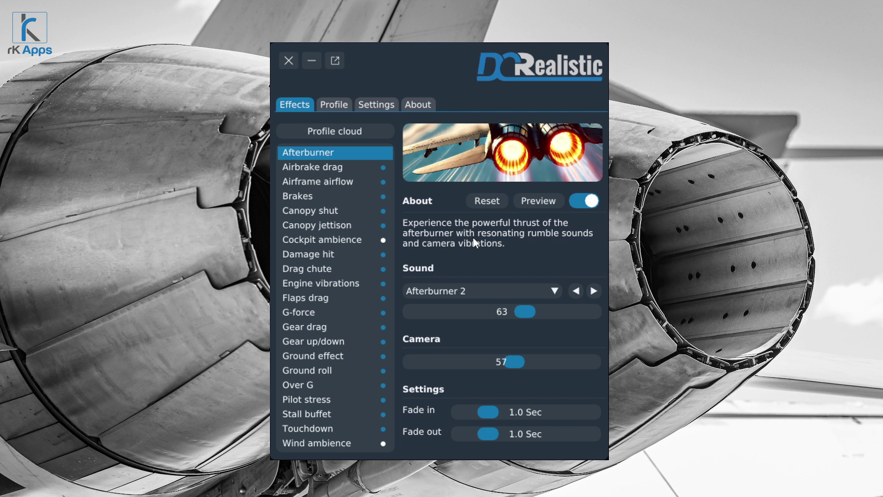
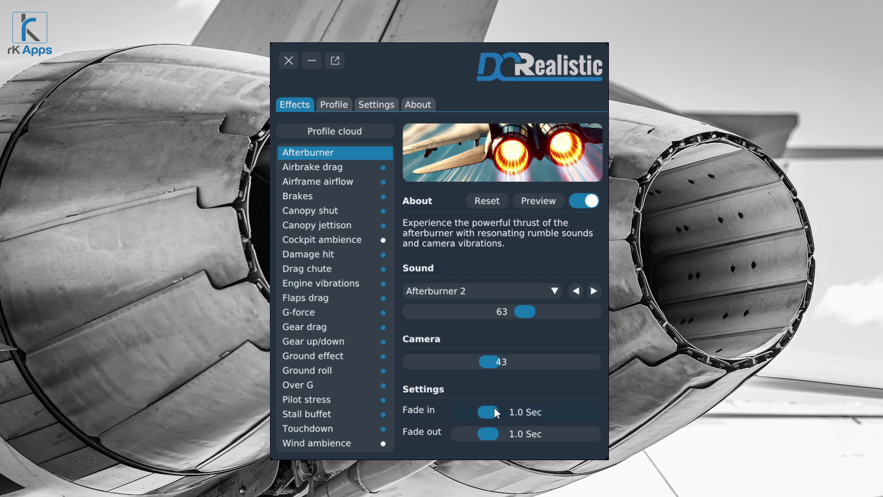
left_click_drag(559, 415, 488, 436)
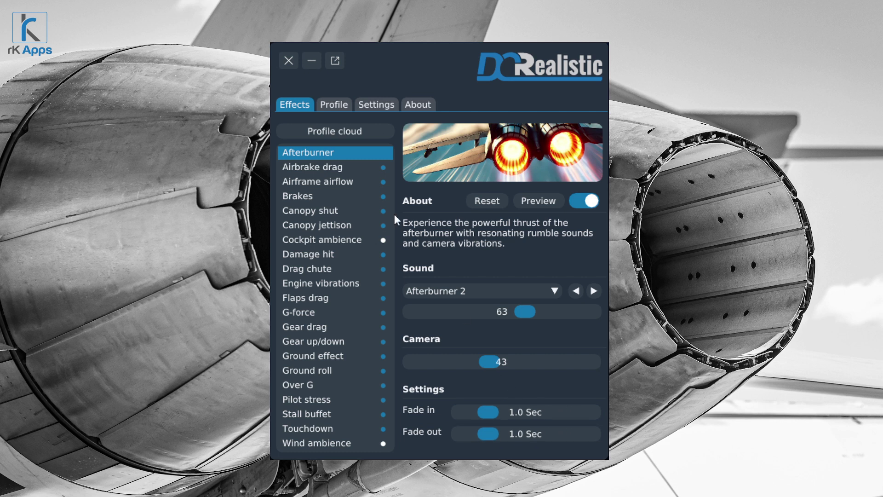
- Look through the options of other effects, including Brakes, Canopy jettison, G-force and Over G, and return to Afterburner
left_click(368, 164)
left_click(368, 183)
left_click(357, 197)
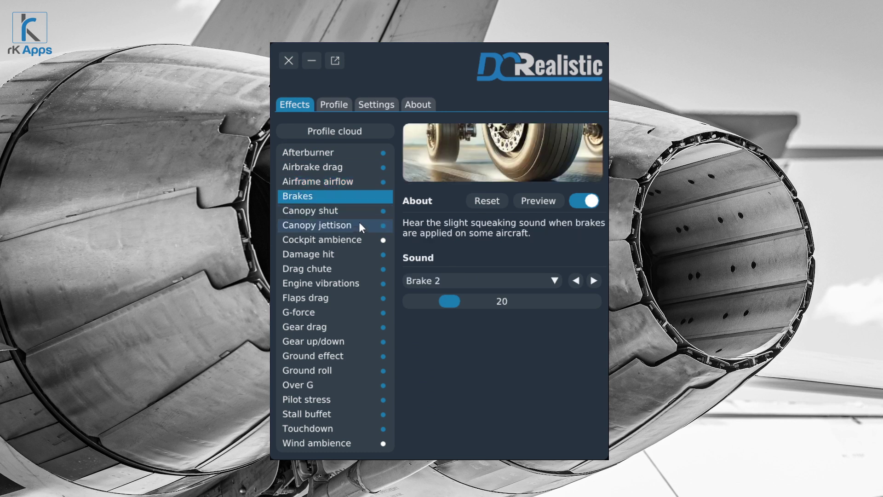
left_click(361, 226)
left_click(343, 312)
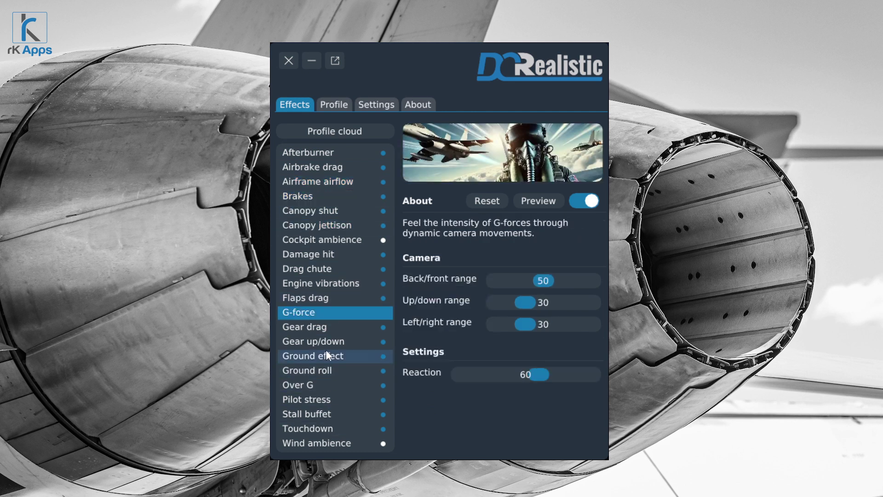
left_click(325, 343)
left_click(332, 270)
left_click(333, 387)
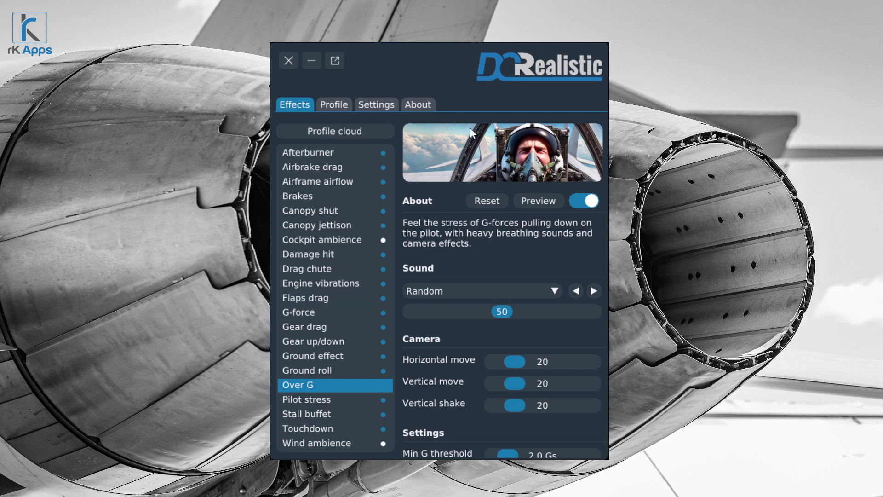
left_click(341, 154)
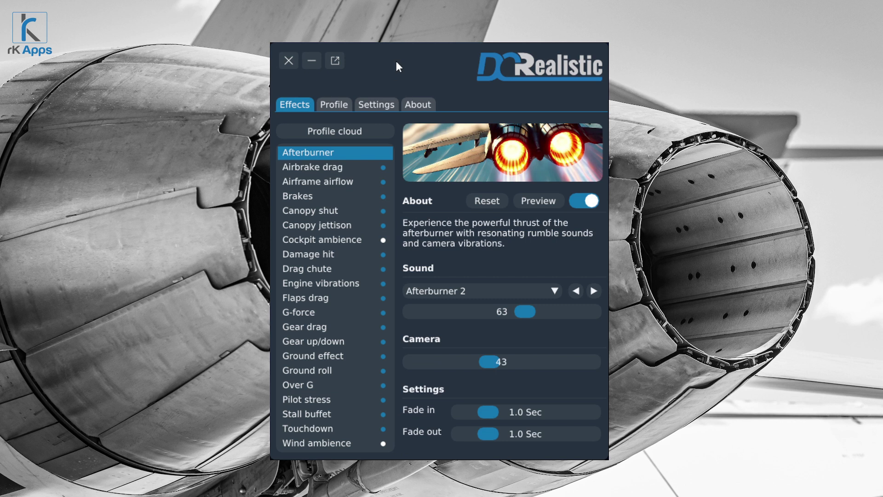
left_click(351, 151)
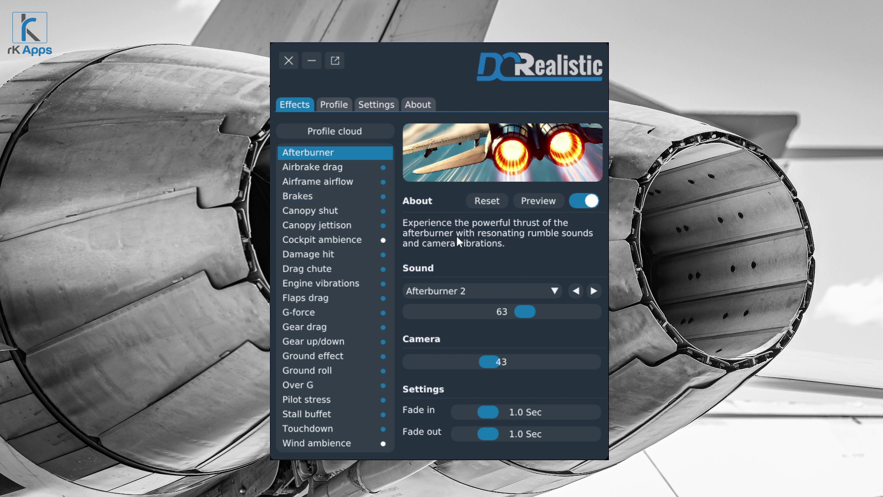
- Set the Afterburner sound volume to 47 and camera to 4, and reset the effect to default
left_click_drag(522, 309, 511, 310)
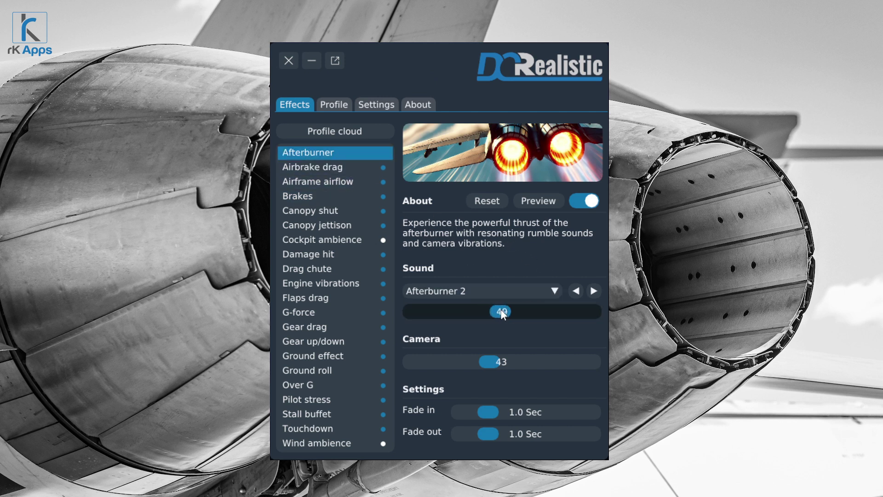
left_click_drag(506, 310, 416, 306)
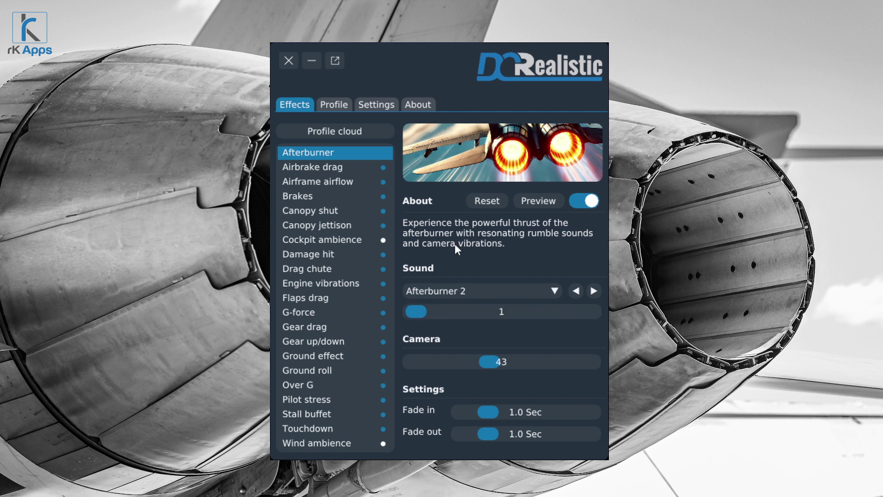
left_click_drag(492, 362, 420, 363)
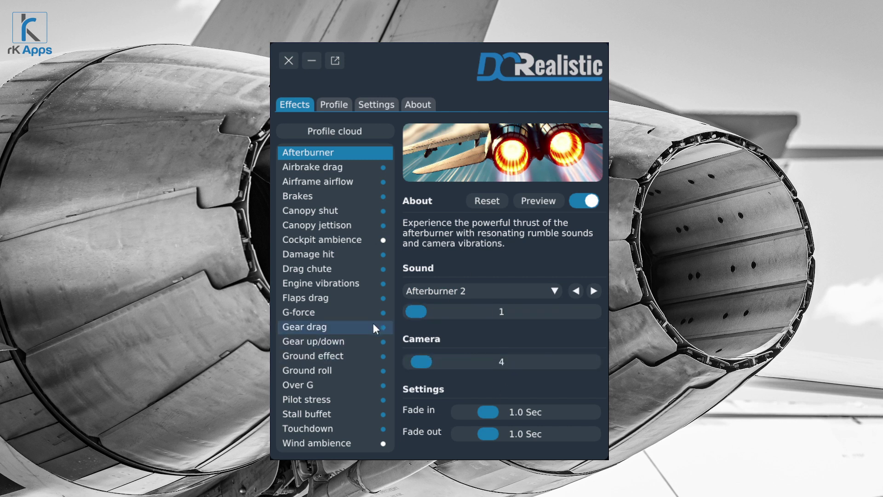
left_click_drag(415, 310, 418, 310)
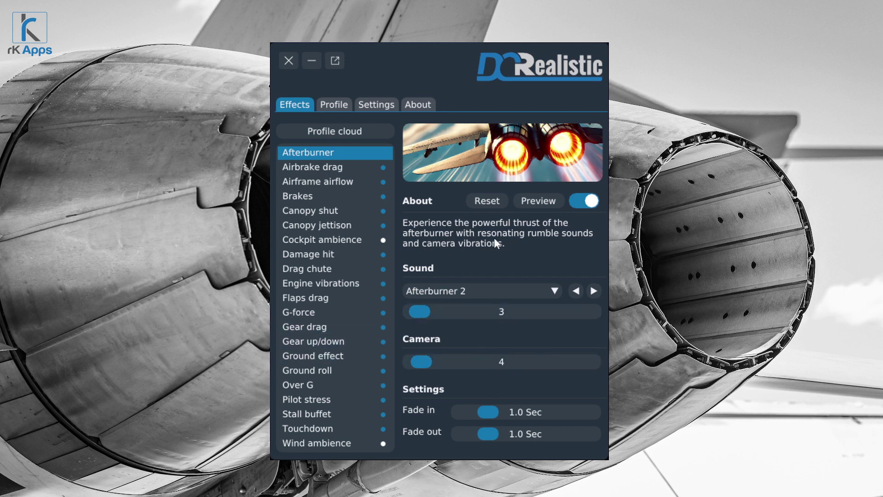
left_click_drag(503, 315, 498, 313)
left_click(487, 201)
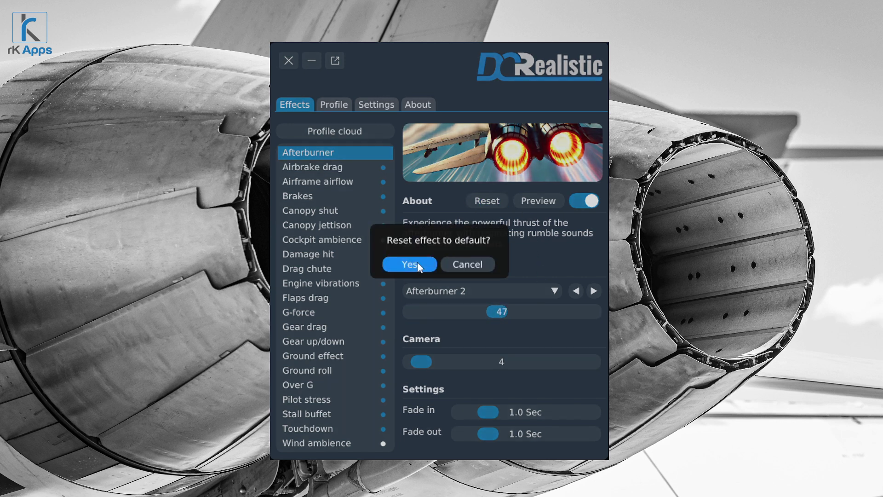
left_click(416, 262)
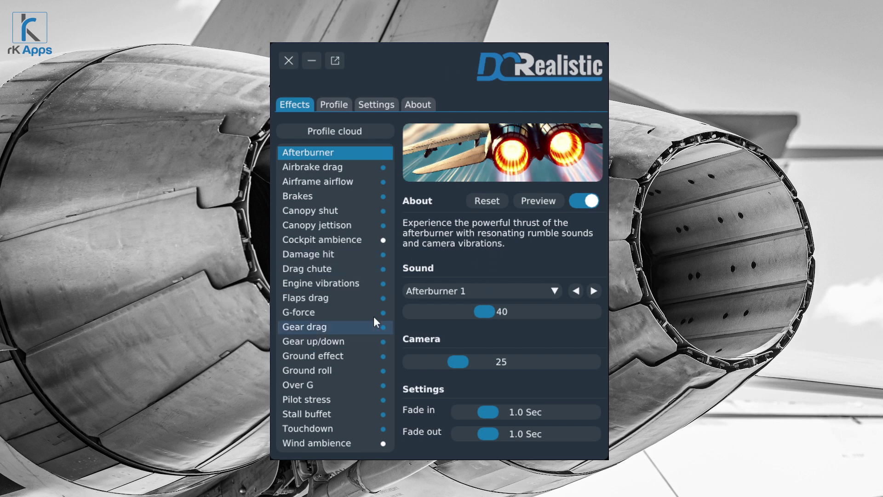
- Open the G-force effect and set its back/front range to 52, up/down range to 10 and reaction to 31
left_click(352, 299)
left_click(347, 312)
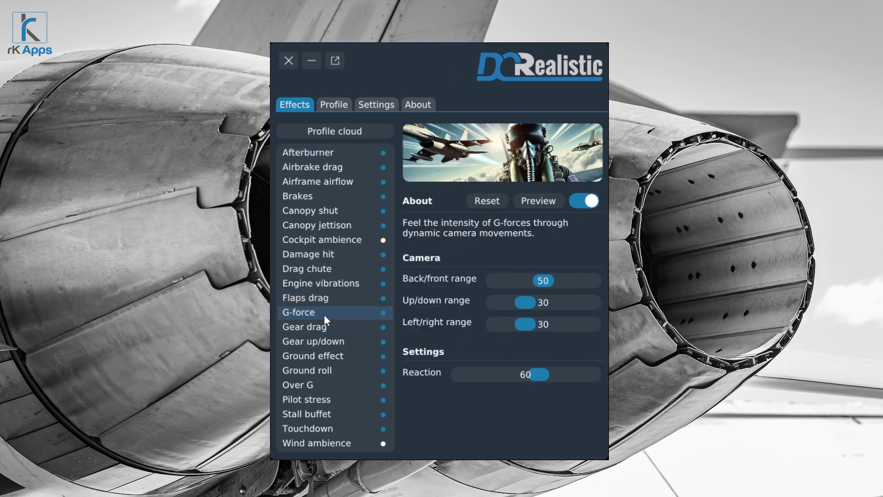
left_click(546, 280)
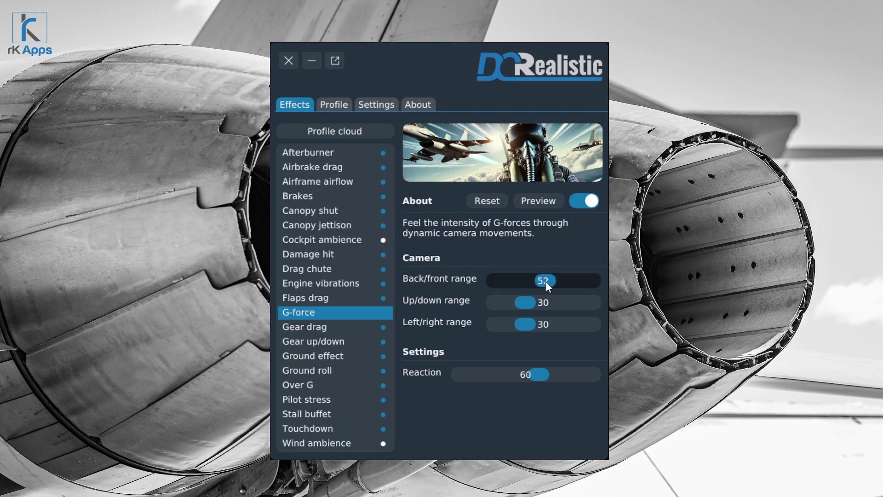
left_click_drag(525, 303, 594, 303)
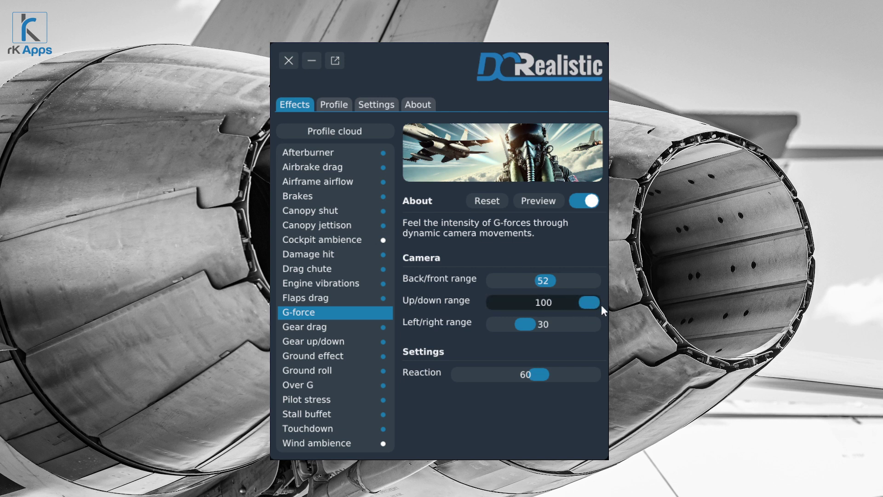
left_click_drag(525, 305, 507, 303)
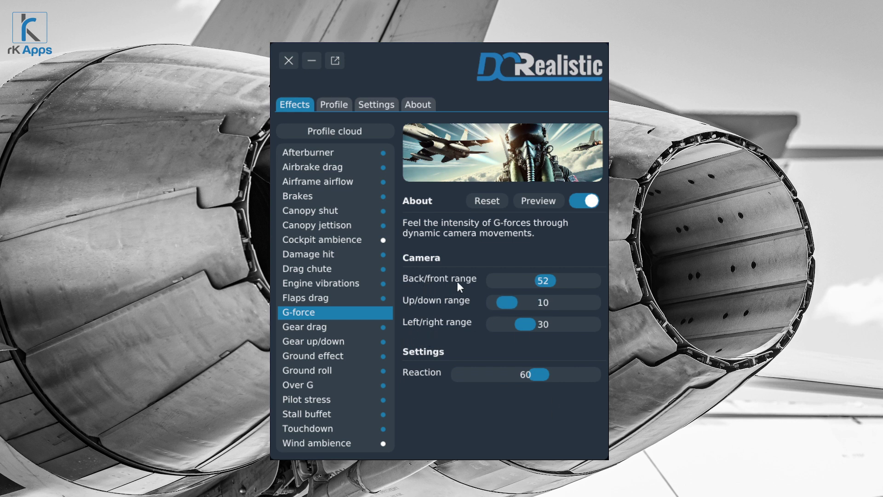
left_click(537, 370)
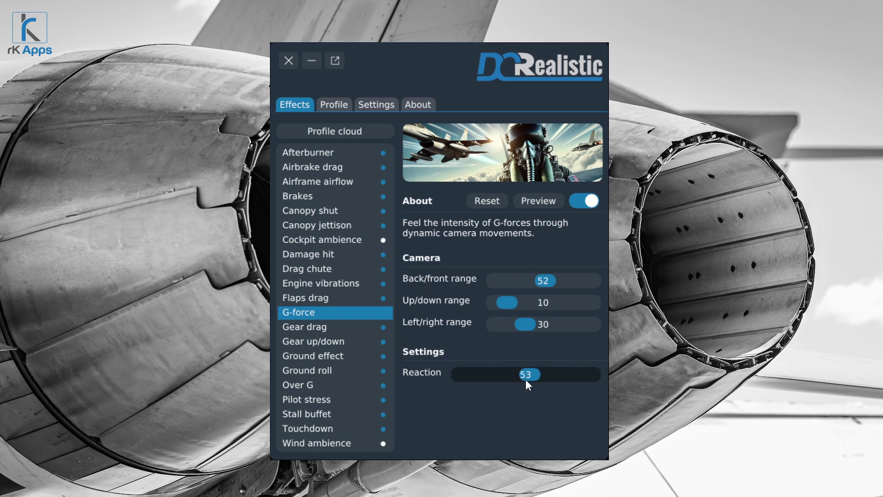
left_click_drag(536, 383, 502, 379)
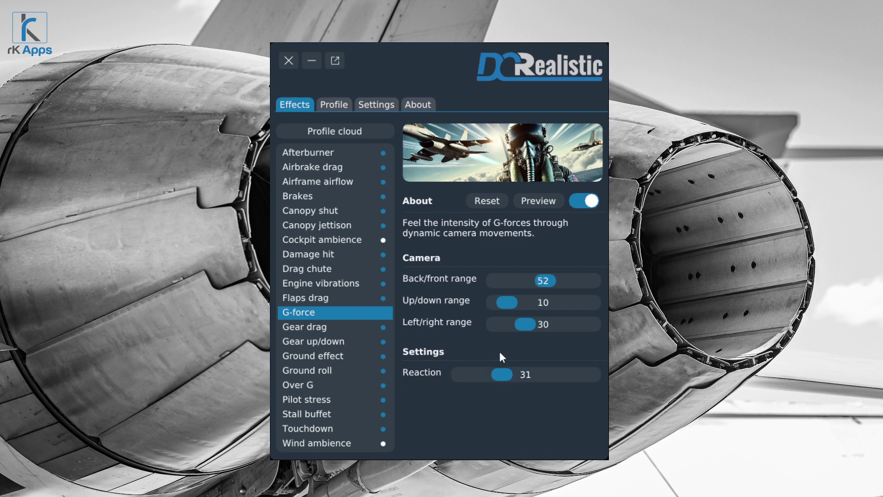
- Set the G-force reaction to 66, up/down range to 51, left/right range to 55 and back/front range to 18
left_click_drag(508, 375, 546, 376)
left_click_drag(508, 302, 547, 330)
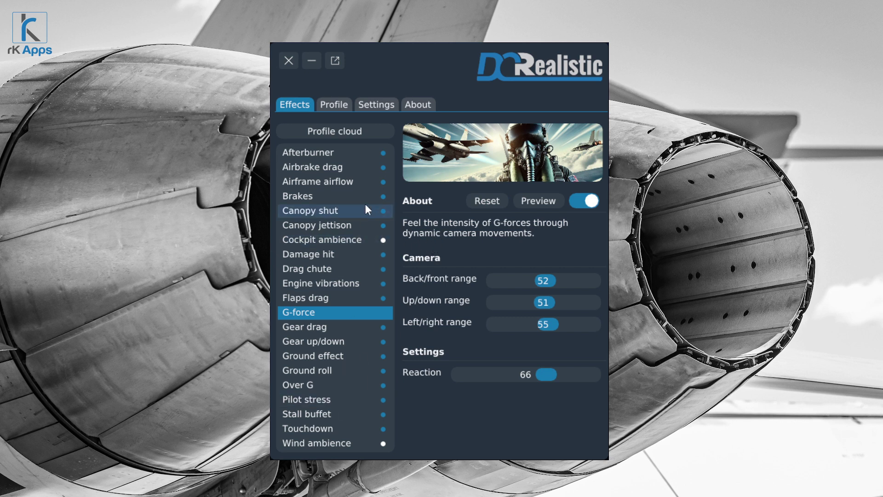
left_click_drag(543, 280, 514, 281)
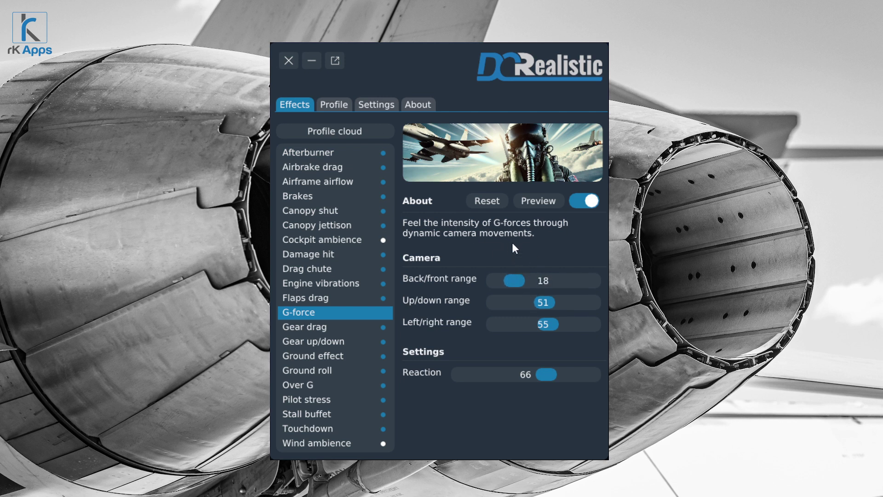
- Check the profile cloud for shared profiles for the current aircraft and return to the effects
left_click(338, 132)
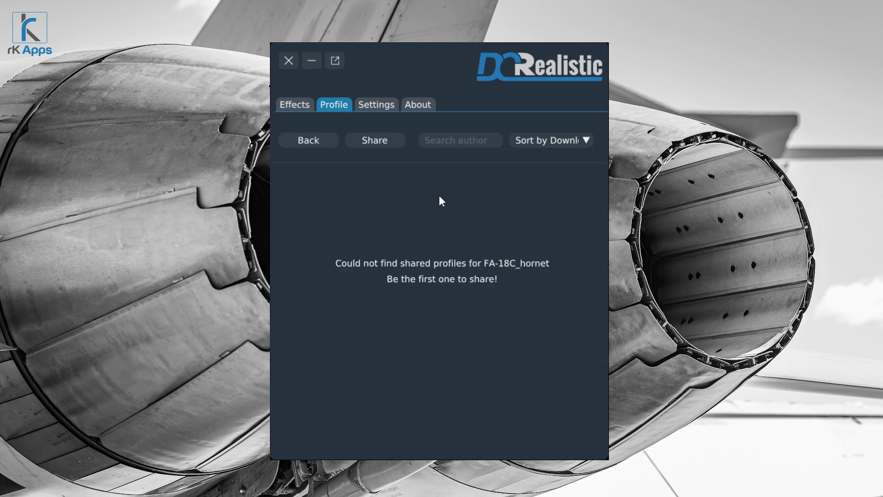
left_click(316, 141)
left_click(310, 102)
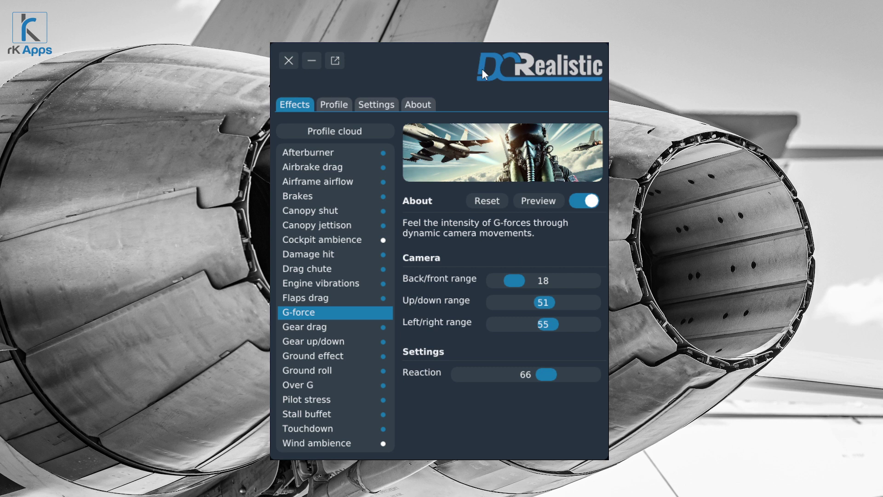
- Look through the About, Settings and Profile pages, and return to the Afterburner effect's options
left_click(417, 106)
left_click(375, 105)
left_click(340, 105)
left_click(299, 105)
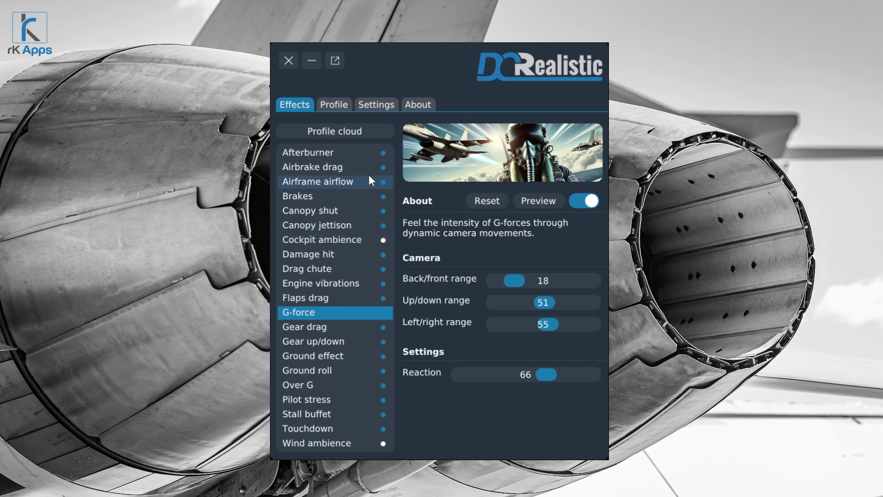
left_click(356, 154)
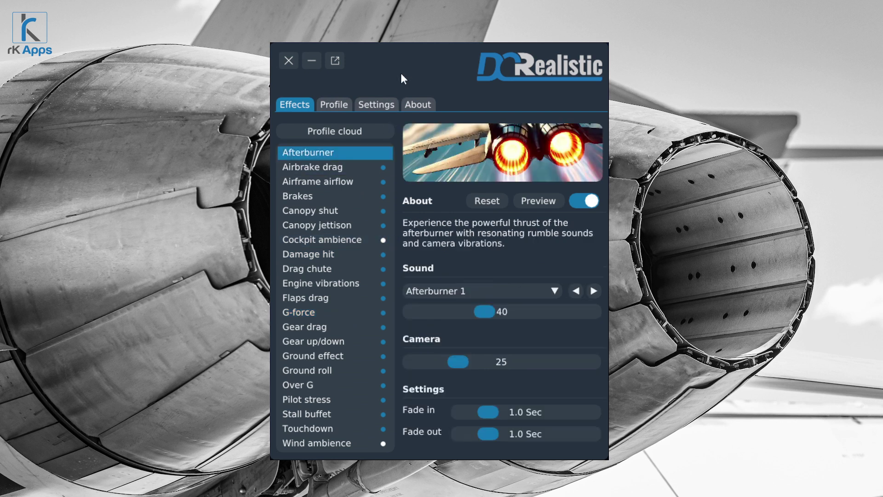